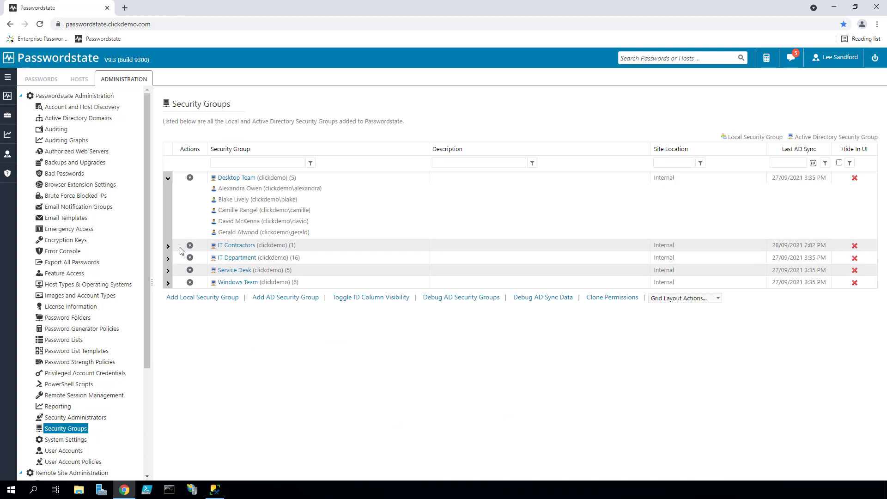
Expand the Windows Team members, search for "service" to add the Active Directory security group Service Desk Admins, and expand its members
{"action": "left_click", "coordinate": [167, 285]}
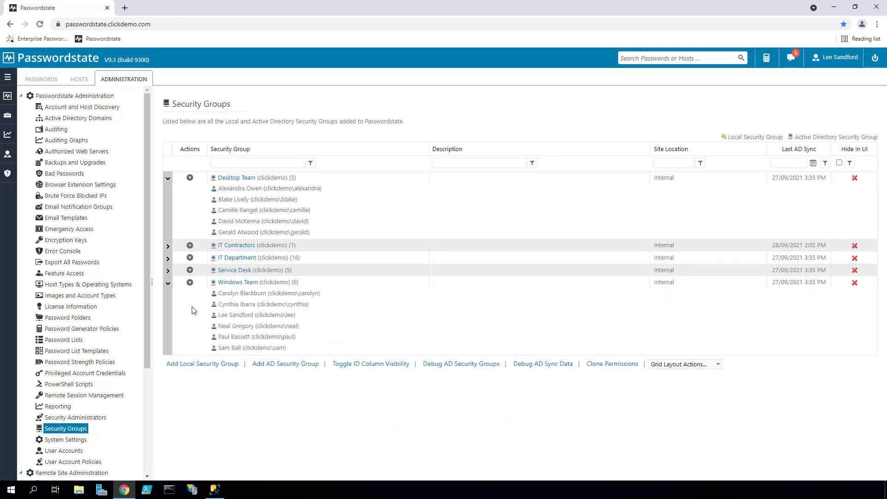
{"action": "left_click", "coordinate": [289, 365]}
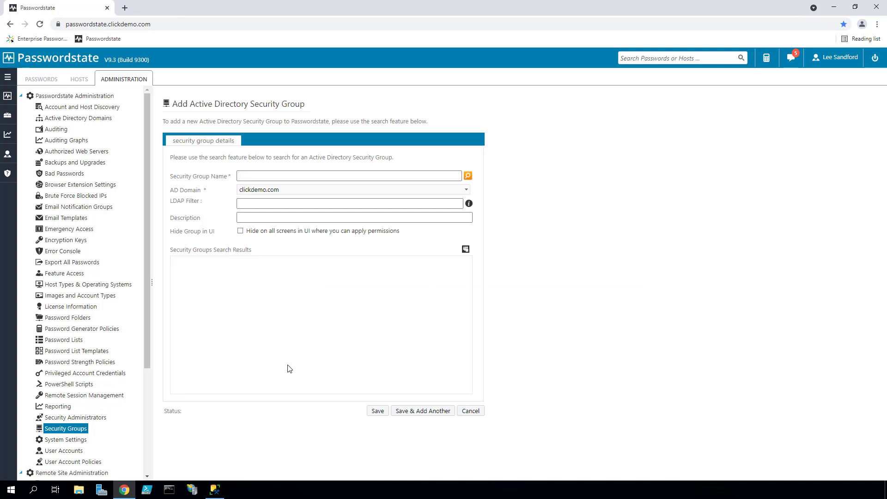
{"action": "type", "text": "service"}
{"action": "left_click", "coordinate": [468, 176]}
{"action": "left_click", "coordinate": [218, 284]}
{"action": "left_click", "coordinate": [374, 410]}
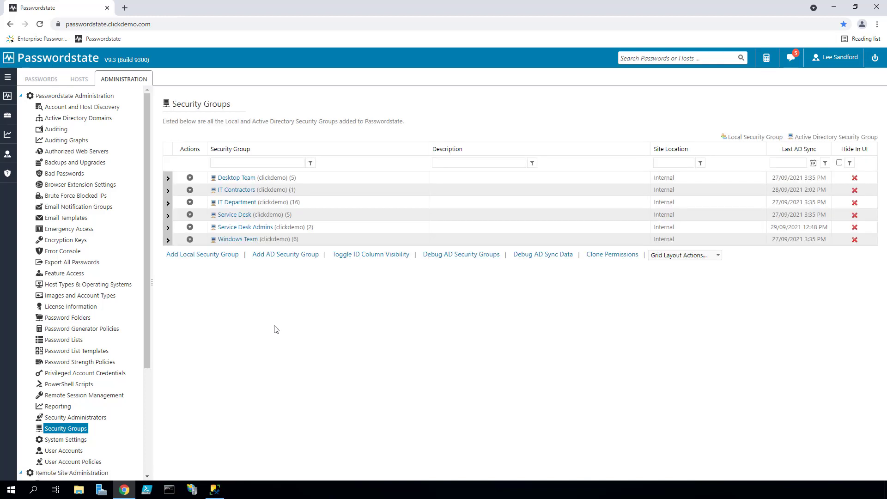
{"action": "left_click", "coordinate": [168, 228]}
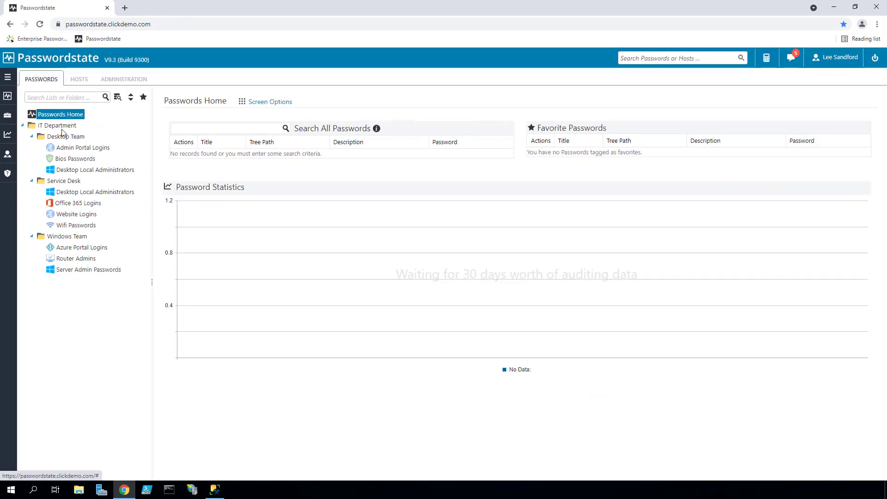
Grant the Windows Team security group Modify permissions on the Azure Portal Logins password list
{"action": "left_click", "coordinate": [83, 247]}
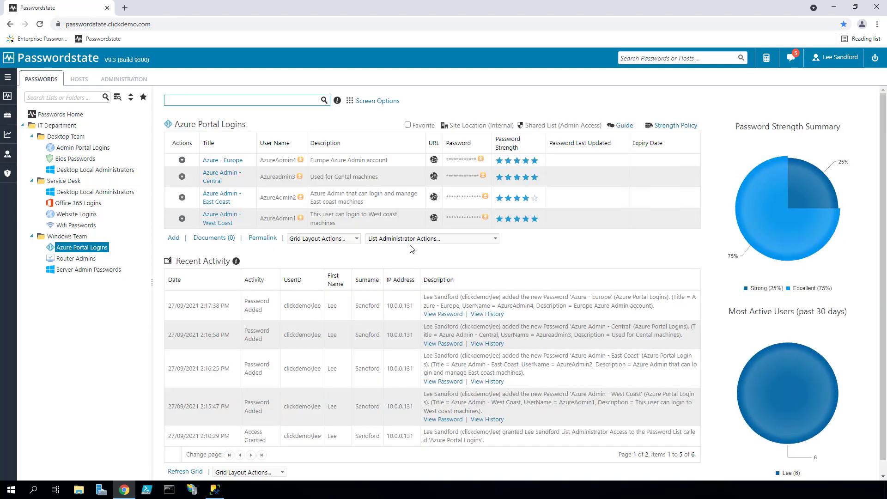
{"action": "left_click", "coordinate": [422, 239]}
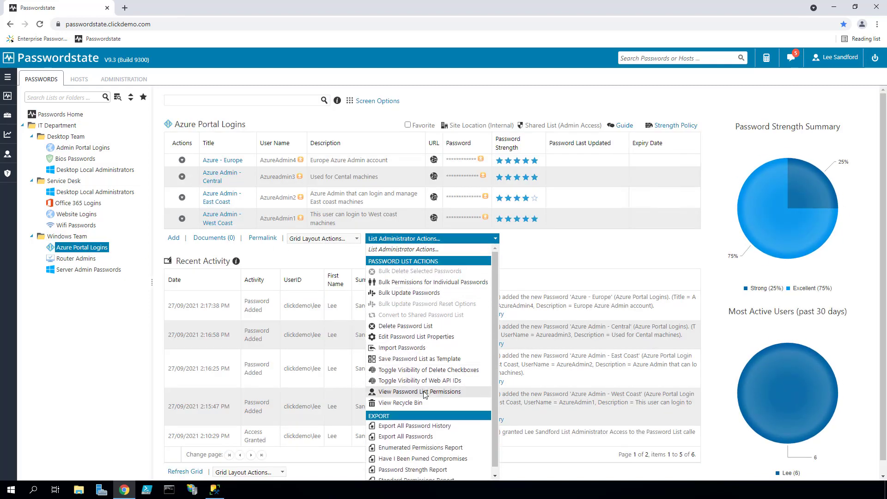
{"action": "left_click", "coordinate": [424, 392]}
{"action": "left_click", "coordinate": [281, 185]}
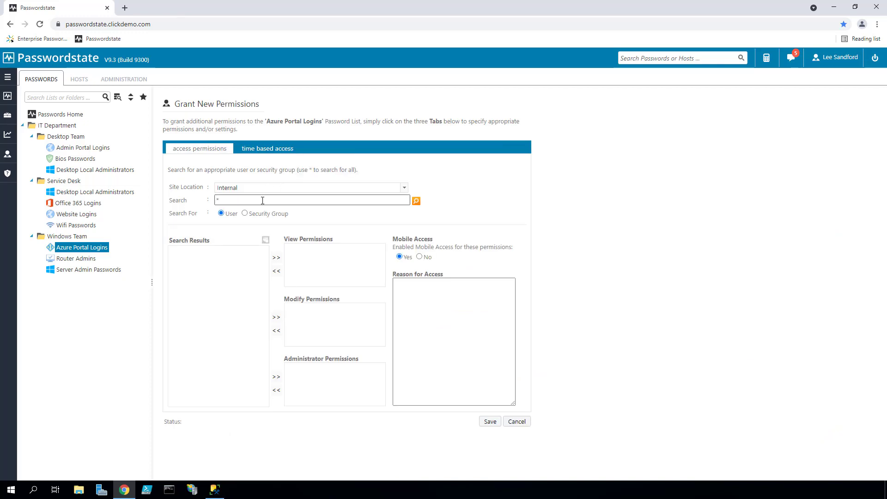
{"action": "left_click", "coordinate": [245, 213]}
{"action": "left_click", "coordinate": [416, 201]}
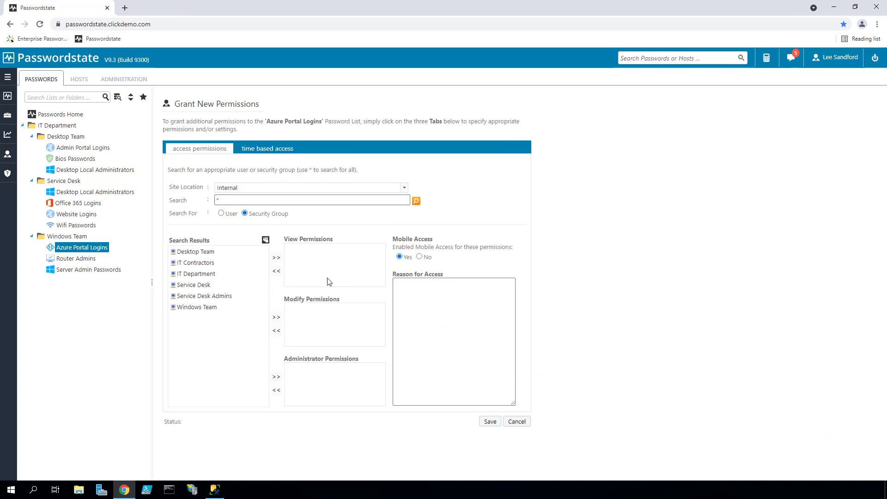
{"action": "left_click", "coordinate": [198, 307]}
{"action": "left_click", "coordinate": [276, 317]}
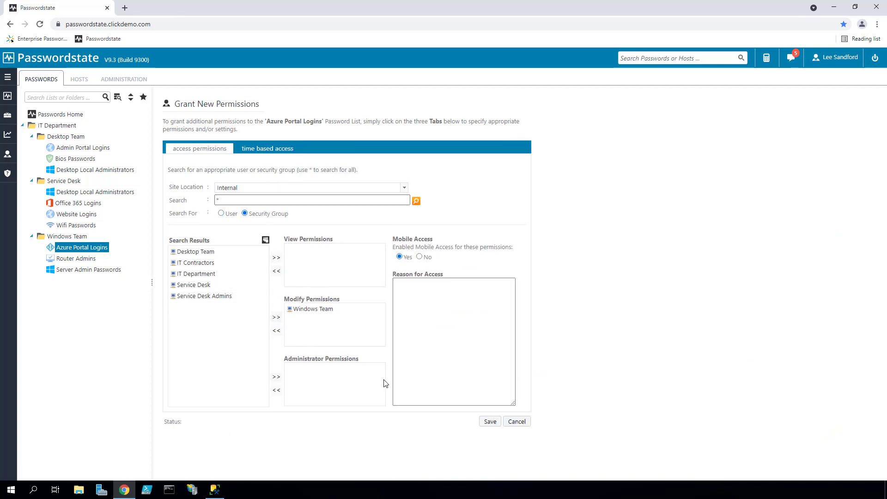
{"action": "left_click", "coordinate": [488, 422]}
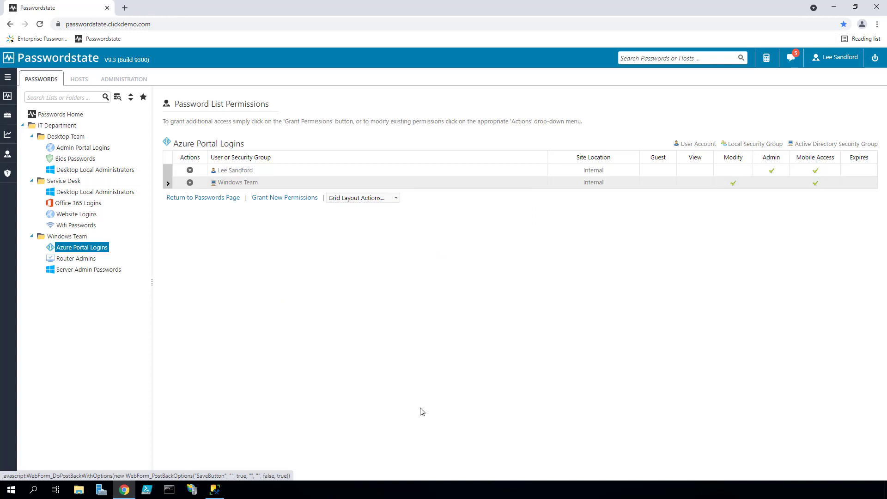
Grant the Windows Team security group Modify permissions on the Router Admins password list
{"action": "left_click", "coordinate": [79, 260]}
{"action": "left_click", "coordinate": [432, 180]}
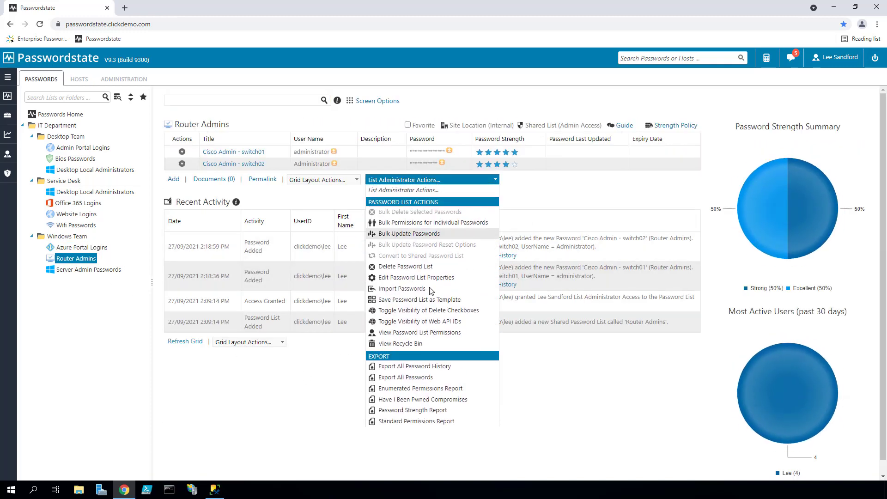
{"action": "left_click", "coordinate": [421, 334]}
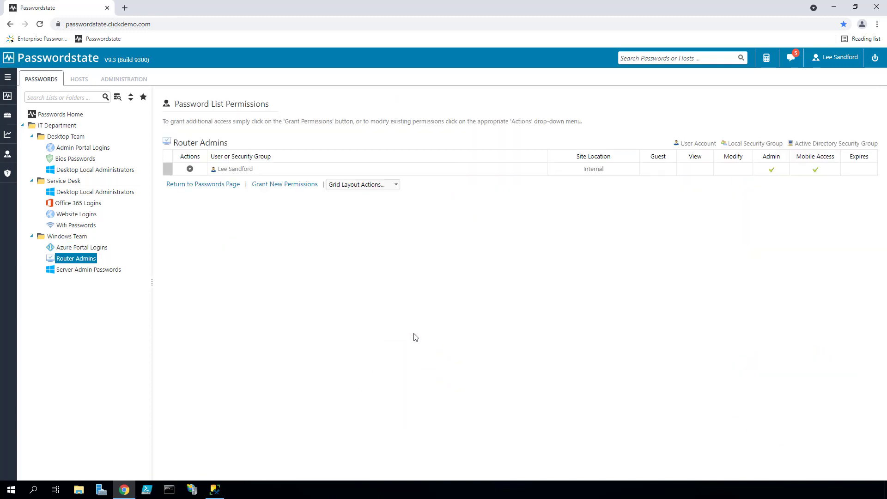
{"action": "left_click", "coordinate": [274, 187]}
{"action": "left_click", "coordinate": [245, 213]}
{"action": "left_click", "coordinate": [417, 202]}
{"action": "left_click", "coordinate": [238, 307]}
{"action": "left_click", "coordinate": [277, 317]}
{"action": "left_click", "coordinate": [487, 422]}
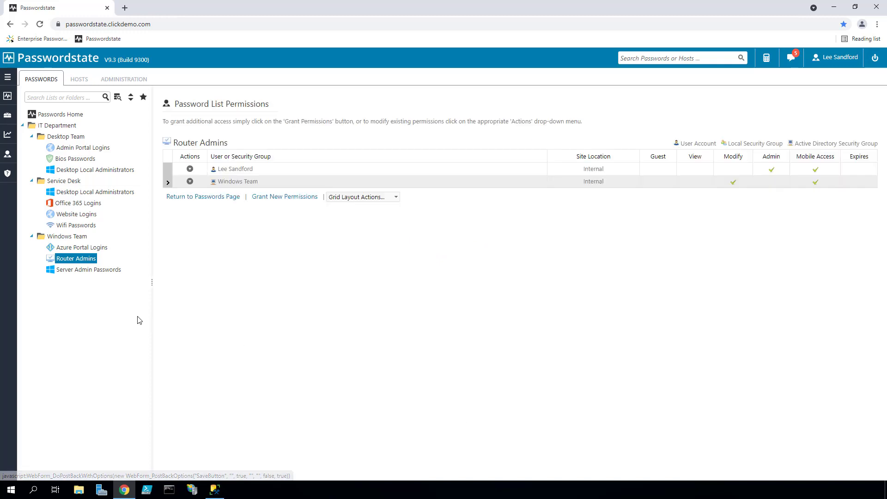
Grant the Windows Team security group Modify permissions on the Server Admin Passwords password list
{"action": "left_click", "coordinate": [82, 270]}
{"action": "left_click", "coordinate": [432, 276]}
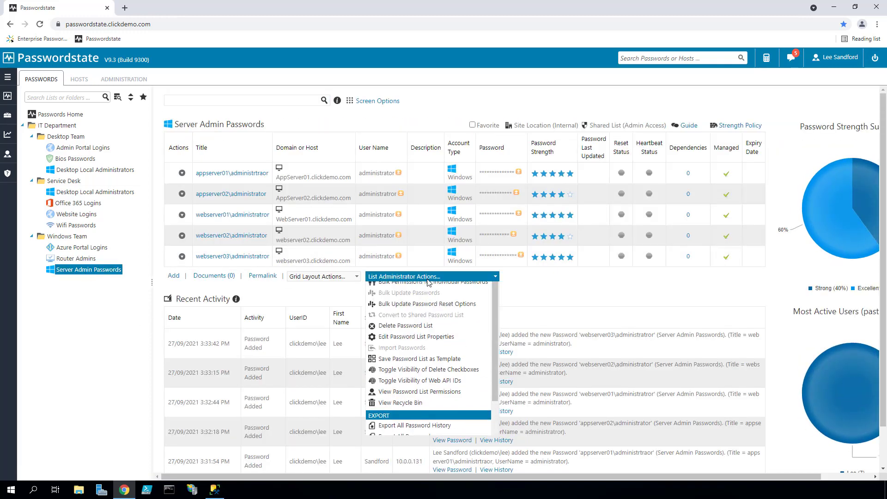
{"action": "left_click", "coordinate": [419, 429]}
{"action": "left_click", "coordinate": [271, 186]}
{"action": "left_click", "coordinate": [417, 201]}
{"action": "left_click", "coordinate": [244, 307]}
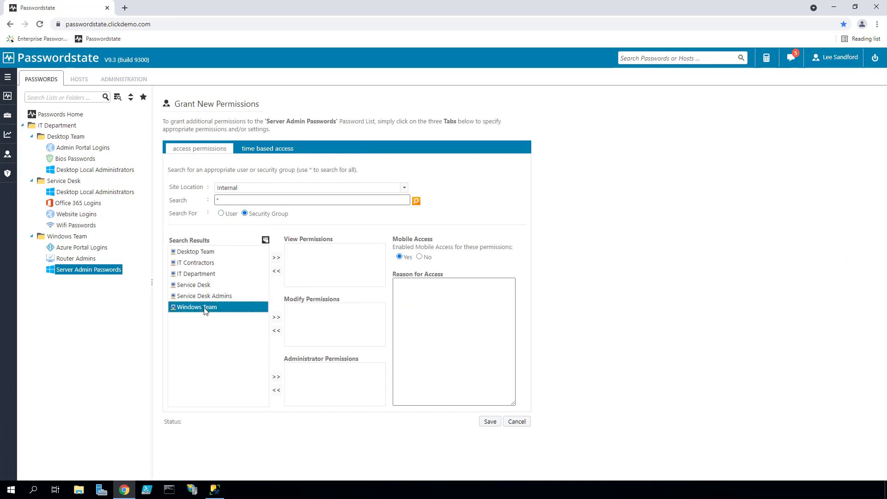
{"action": "left_click", "coordinate": [277, 317]}
{"action": "left_click", "coordinate": [489, 422]}
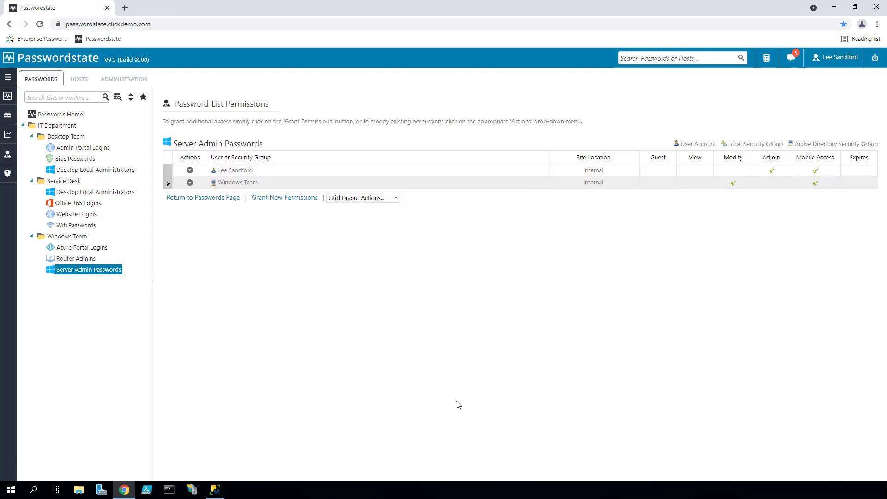
Log out of the administrator session and log on as a Windows Team member with that account's username and password
{"action": "left_click", "coordinate": [875, 57]}
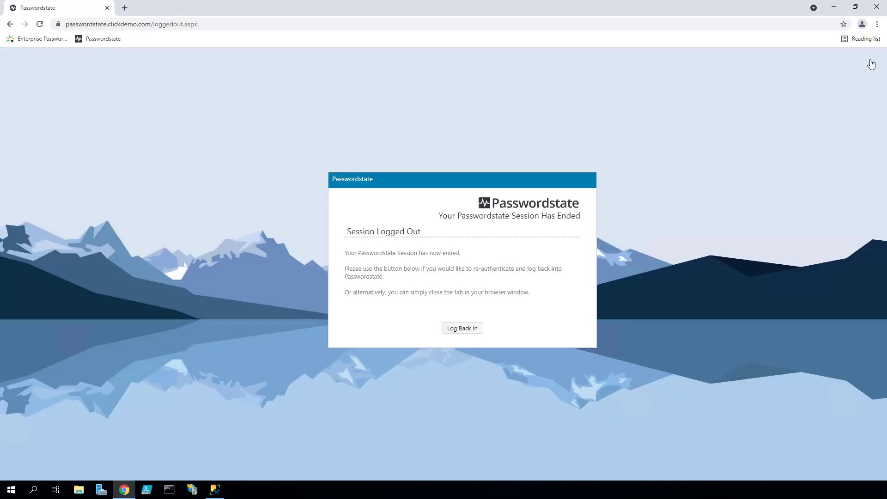
{"action": "left_click", "coordinate": [462, 328]}
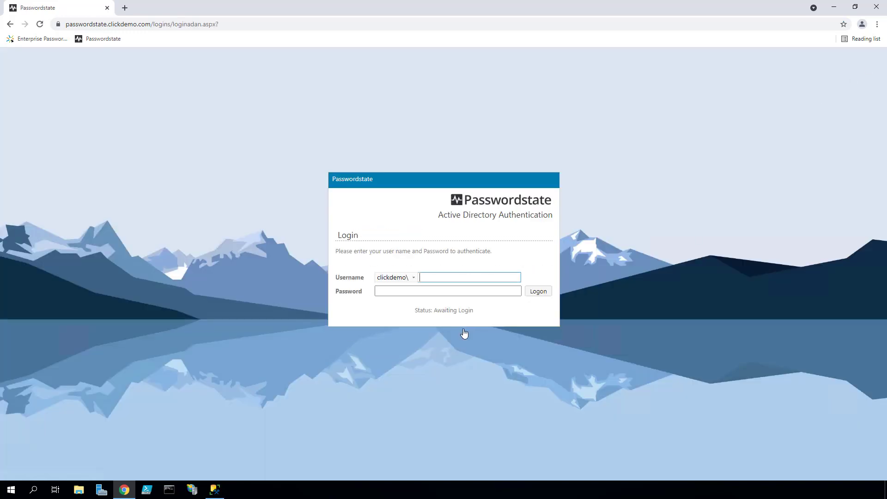
{"action": "type", "text": "sam"}
{"action": "key", "text": "Tab"}
{"action": "type", "text": "*******"}
{"action": "key", "text": "Return"}
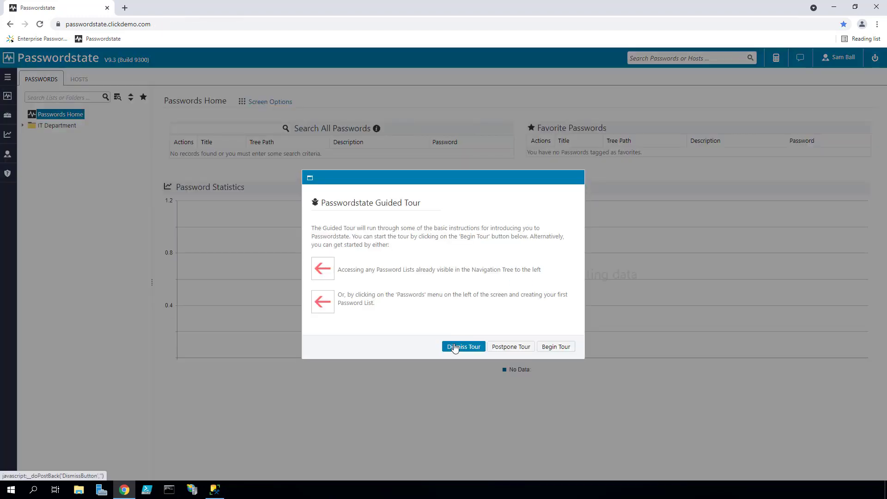
Dismiss the guided tour and expand the IT Department and Windows Team folders to check the accessible password lists
{"action": "left_click", "coordinate": [455, 347]}
{"action": "left_click", "coordinate": [22, 126]}
{"action": "left_click", "coordinate": [32, 138]}
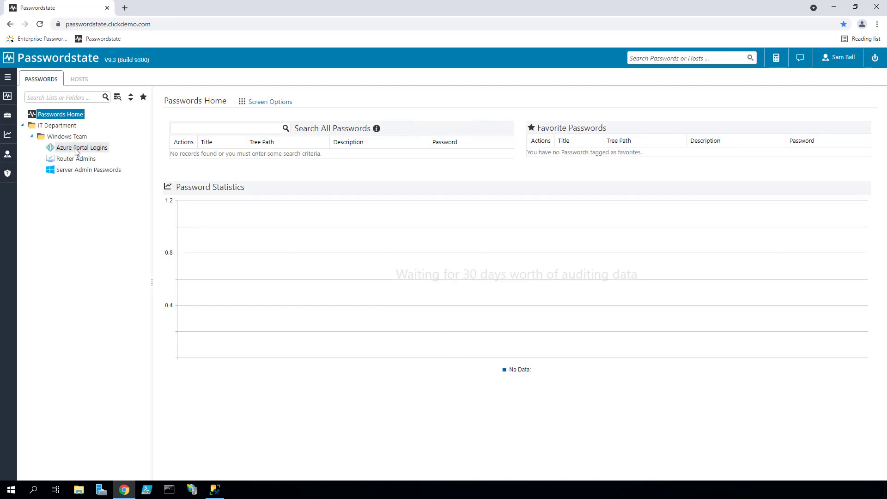
Log out of the team member's session and log back on with the administrator's username and password
{"action": "left_click", "coordinate": [875, 59]}
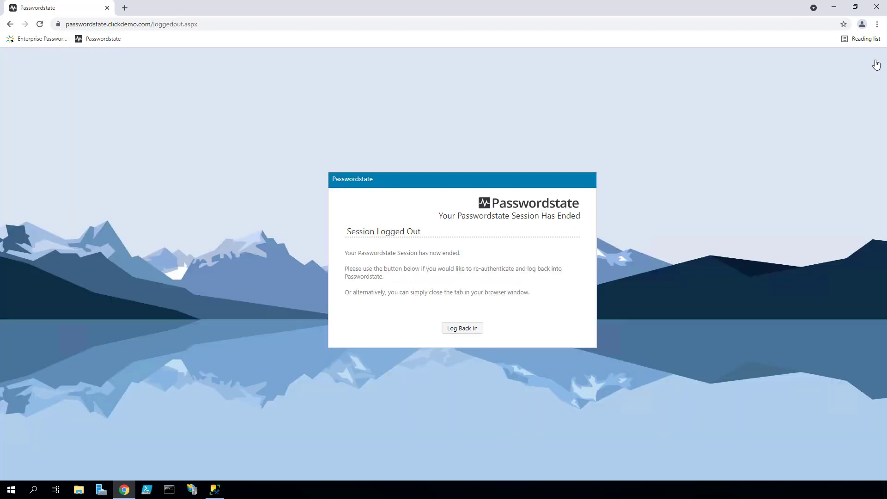
{"action": "left_click", "coordinate": [463, 329]}
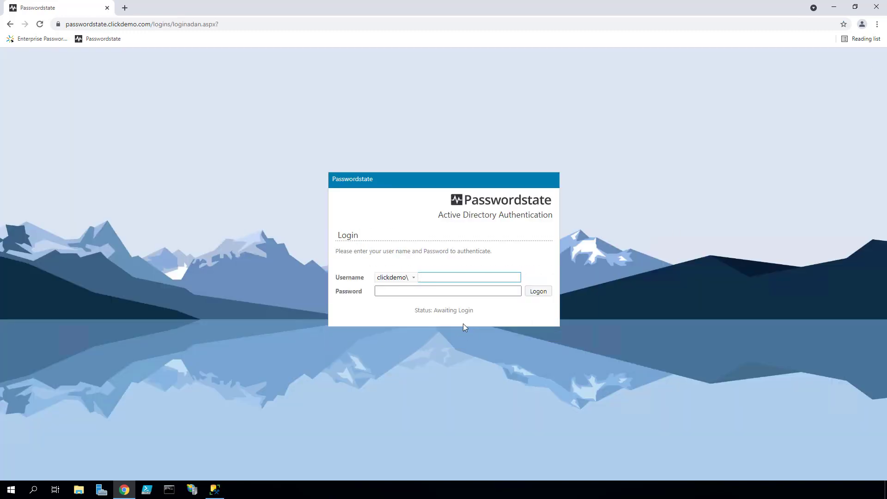
{"action": "type", "text": "lee"}
{"action": "key", "text": "Tab"}
{"action": "type", "text": "***********"}
{"action": "key", "text": "Return"}
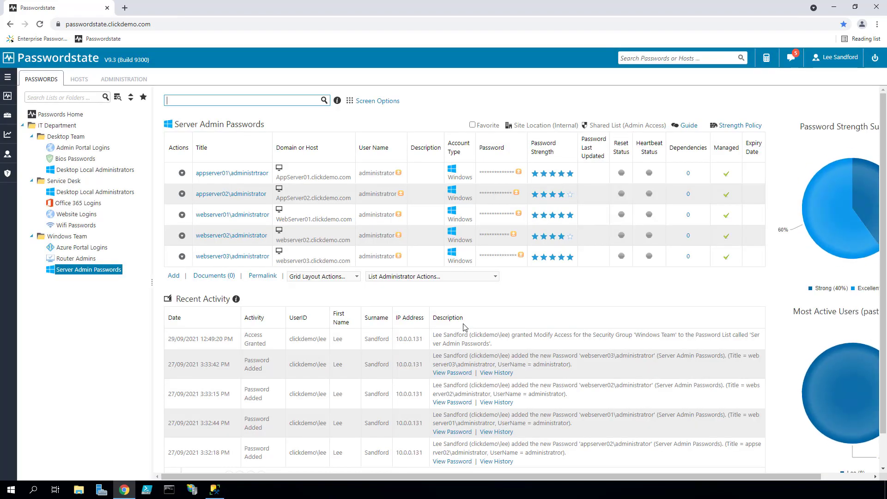
Using bulk permissions, grant the Service Desk security group Modify permissions on the four password lists in the Service Desk folder and save
{"action": "left_click", "coordinate": [137, 86]}
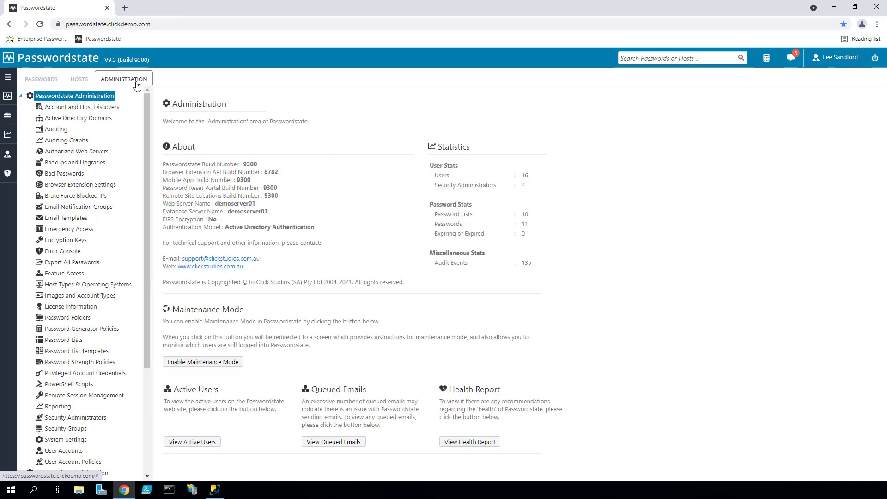
{"action": "left_click", "coordinate": [70, 340]}
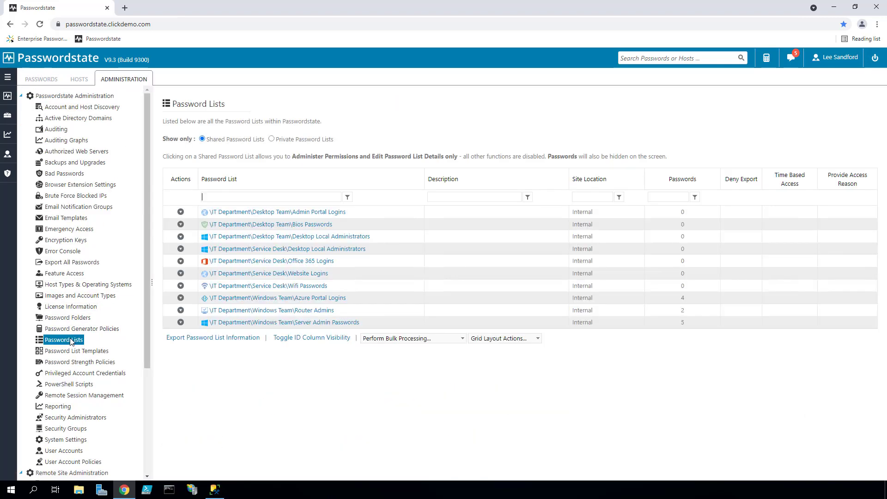
{"action": "left_click", "coordinate": [399, 339]}
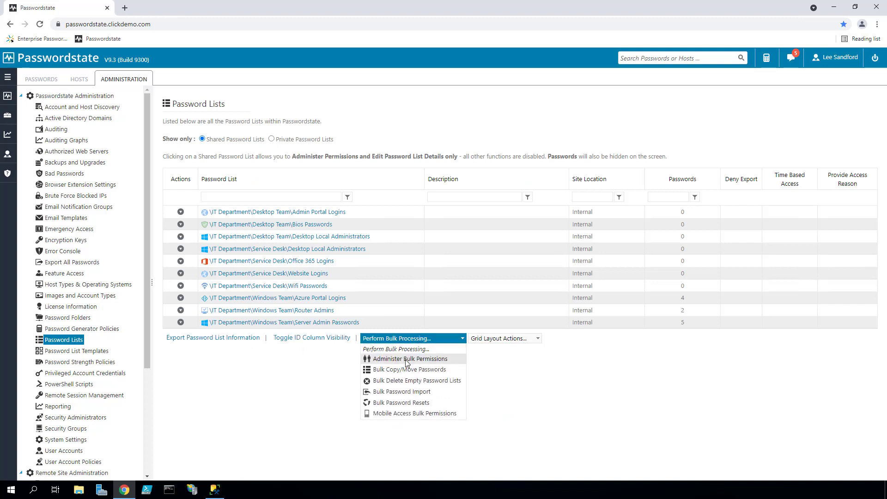
{"action": "left_click", "coordinate": [408, 358]}
{"action": "left_click", "coordinate": [270, 239]}
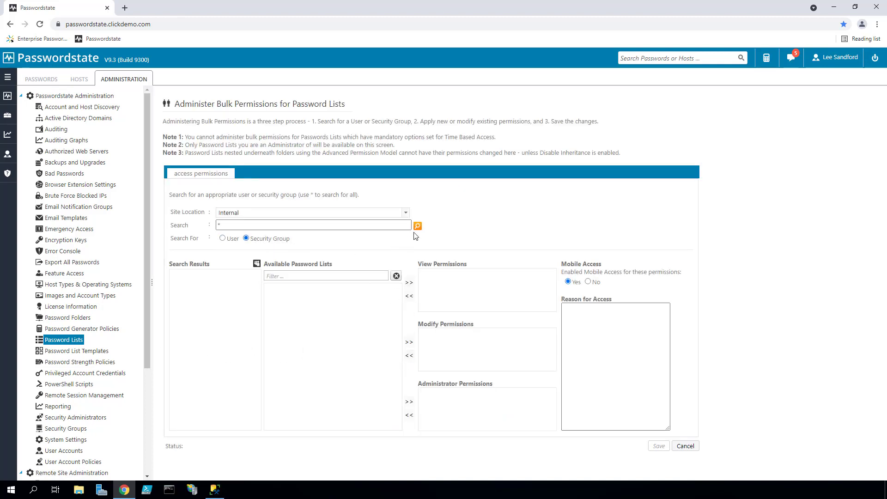
{"action": "left_click", "coordinate": [418, 226]}
{"action": "left_click", "coordinate": [194, 310]}
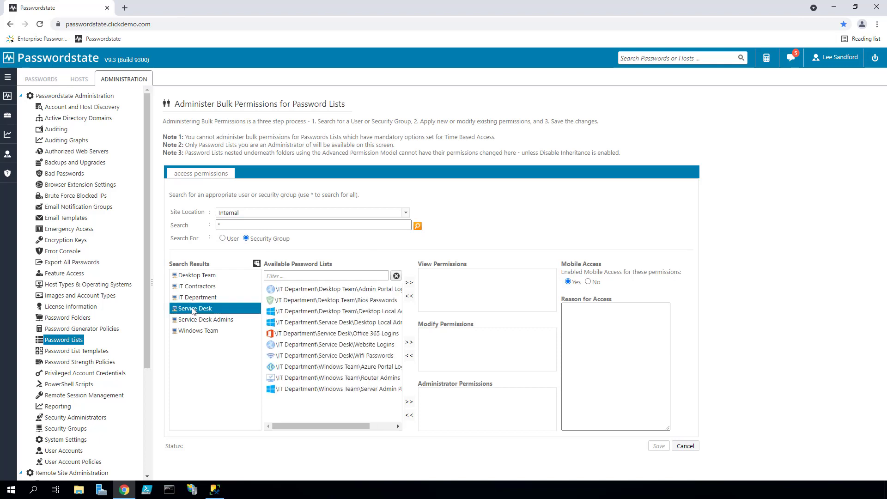
{"action": "left_click_drag", "start_coordinate": [343, 326], "coordinate": [343, 350]}
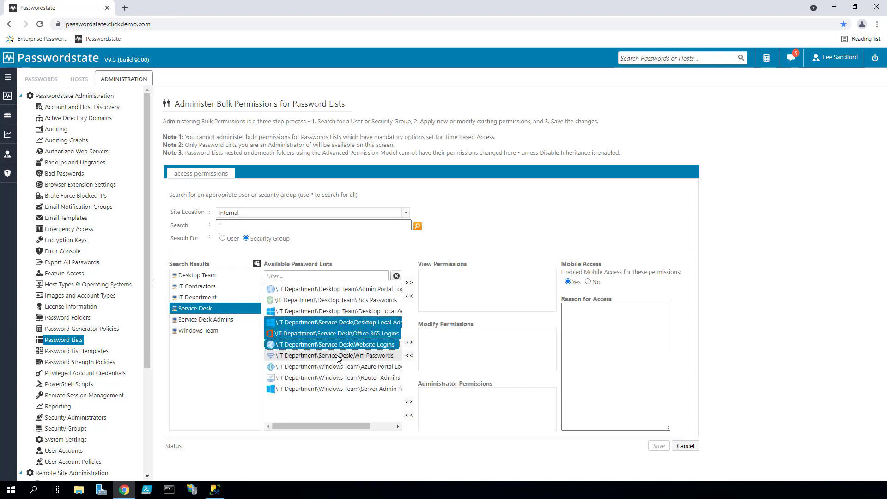
{"action": "left_click", "coordinate": [410, 343]}
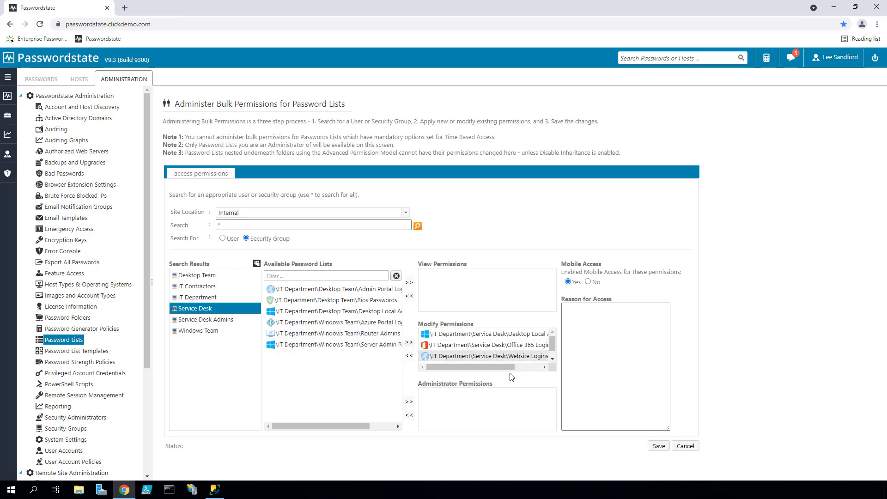
{"action": "left_click", "coordinate": [658, 448]}
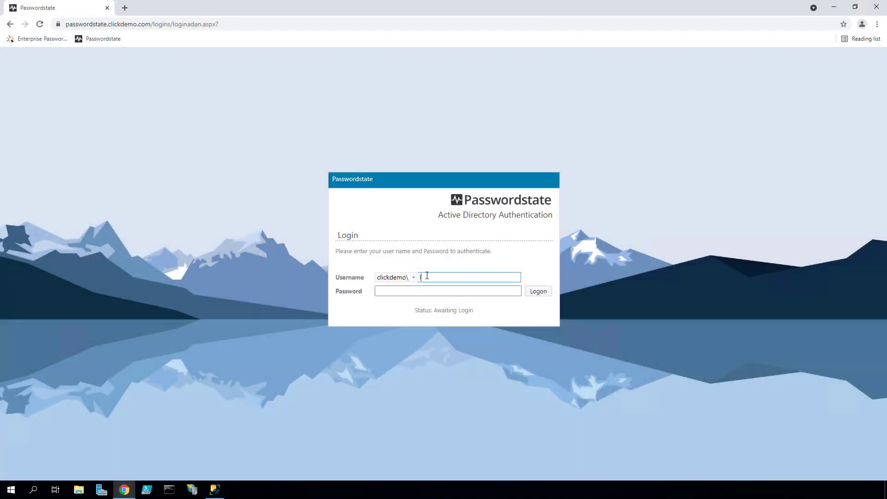
Log on to the administrator account by entering its password
{"action": "key", "text": "Tab"}
{"action": "type", "text": "•"}
{"action": "key", "text": "Return"}
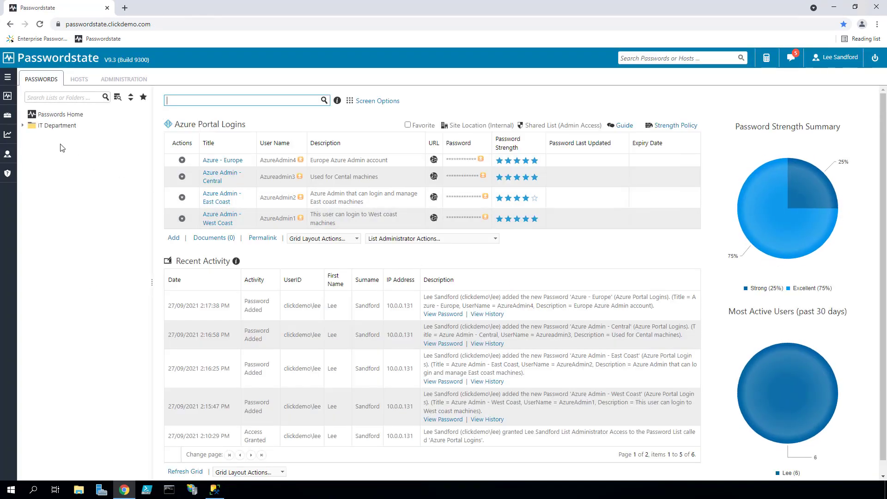
Convert the IT Department folder's permission model from Standard to Advanced, reviewing the changes and permissions before confirming the conversion
{"action": "left_click", "coordinate": [33, 128]}
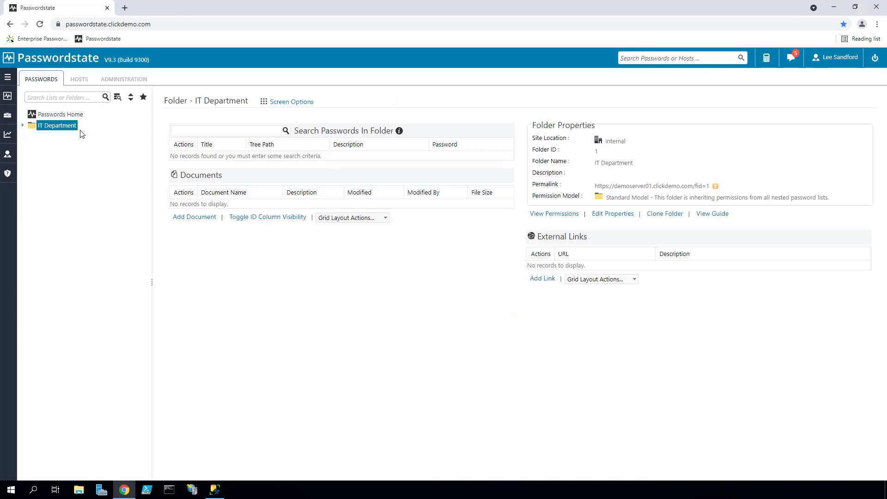
{"action": "left_click", "coordinate": [605, 216]}
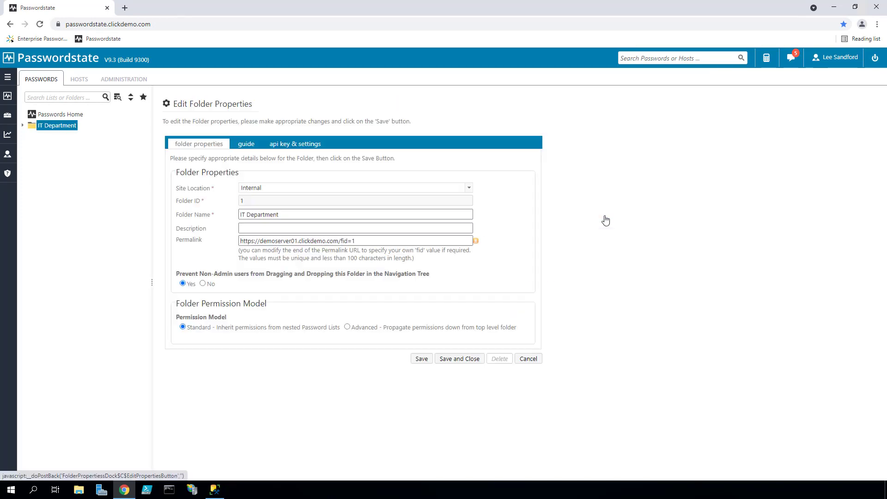
{"action": "left_click", "coordinate": [347, 327]}
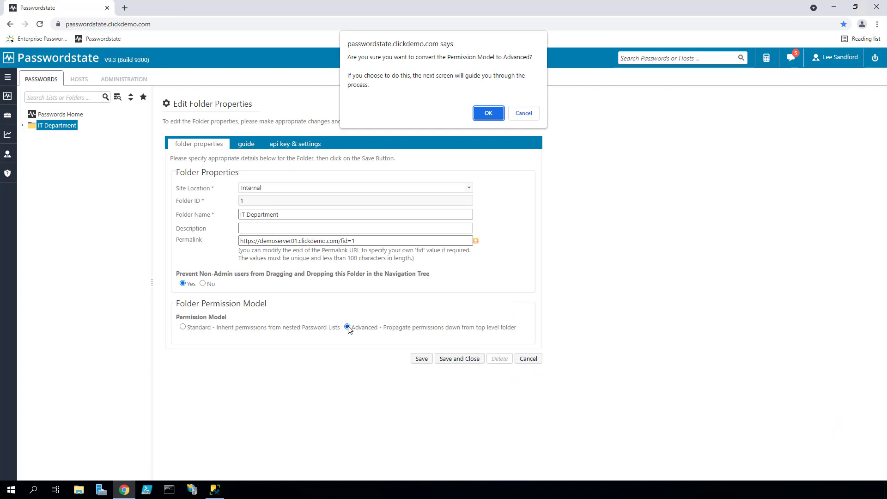
{"action": "left_click", "coordinate": [488, 114]}
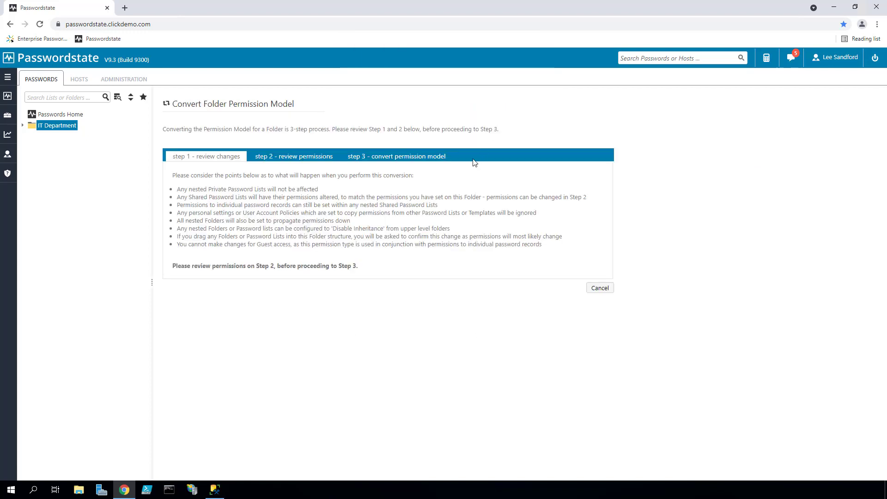
{"action": "left_click", "coordinate": [296, 158]}
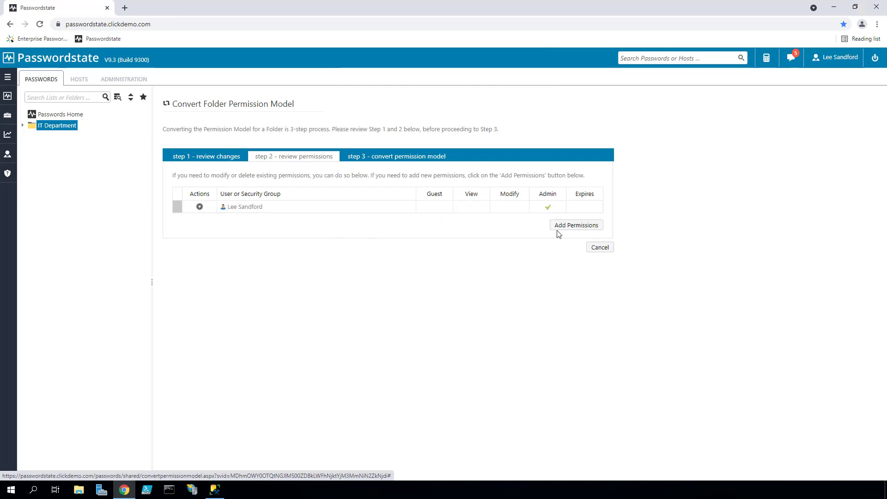
{"action": "left_click", "coordinate": [396, 160]}
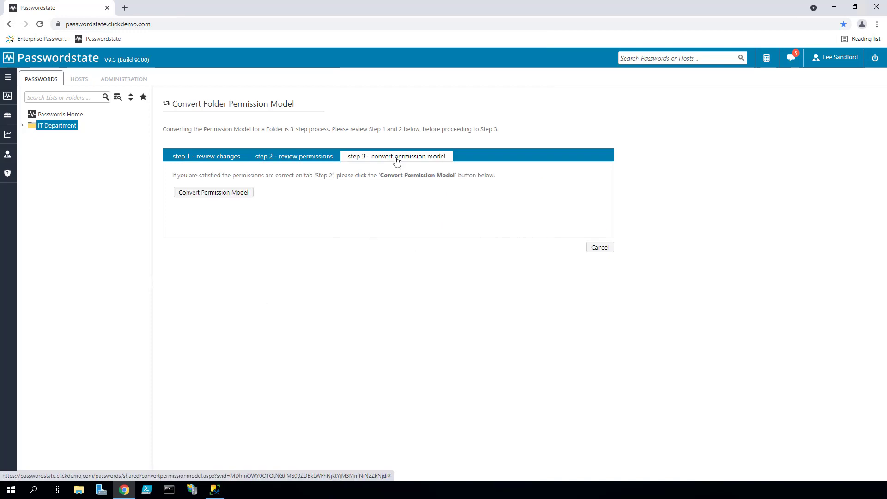
{"action": "left_click", "coordinate": [239, 194]}
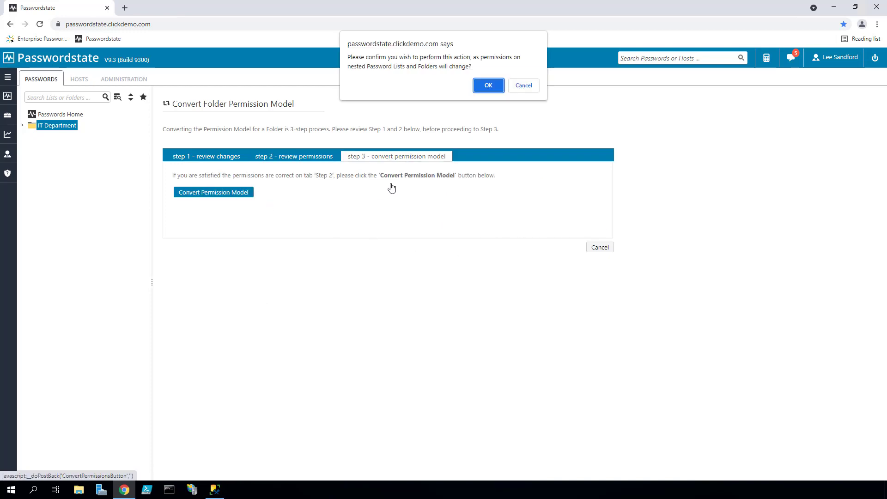
{"action": "left_click", "coordinate": [483, 88]}
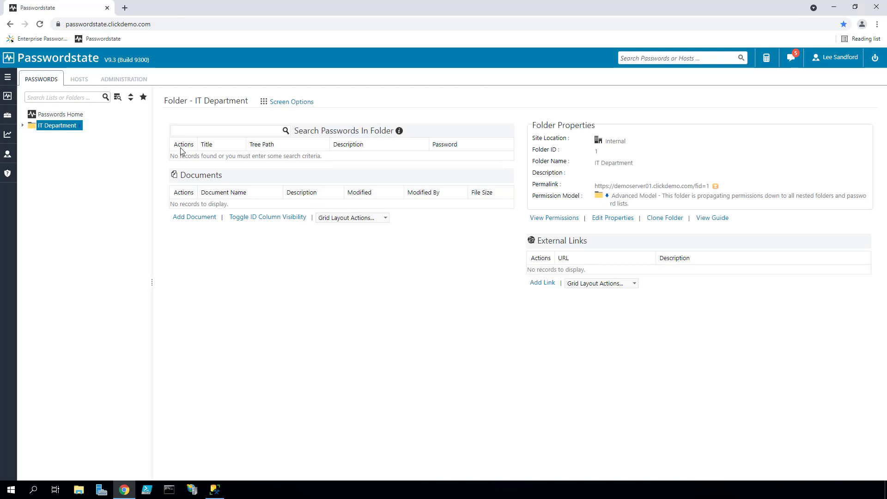
Expand the IT Department folder and its three team subfolders to check the permission model indicators in the navigation tree
{"action": "left_click", "coordinate": [22, 126]}
{"action": "left_click", "coordinate": [32, 137]}
{"action": "left_click", "coordinate": [32, 182]}
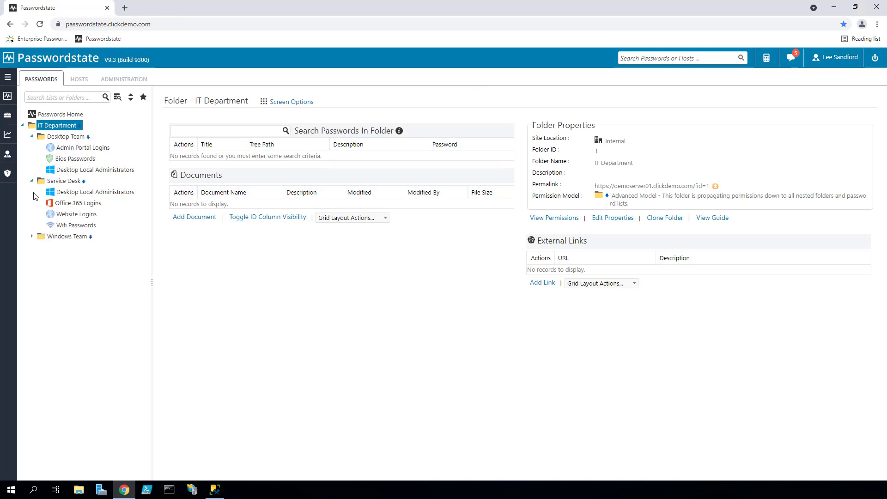
{"action": "left_click", "coordinate": [32, 236]}
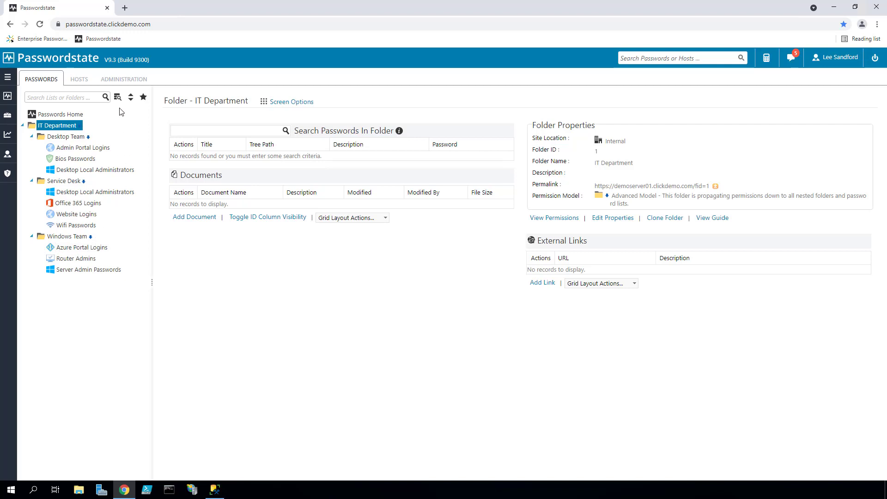
{"action": "left_click", "coordinate": [69, 114]}
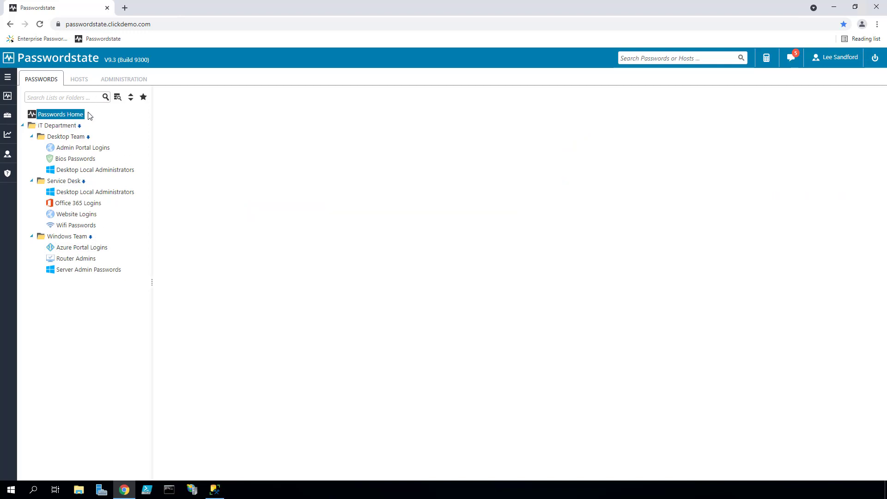
{"action": "left_click", "coordinate": [120, 101]}
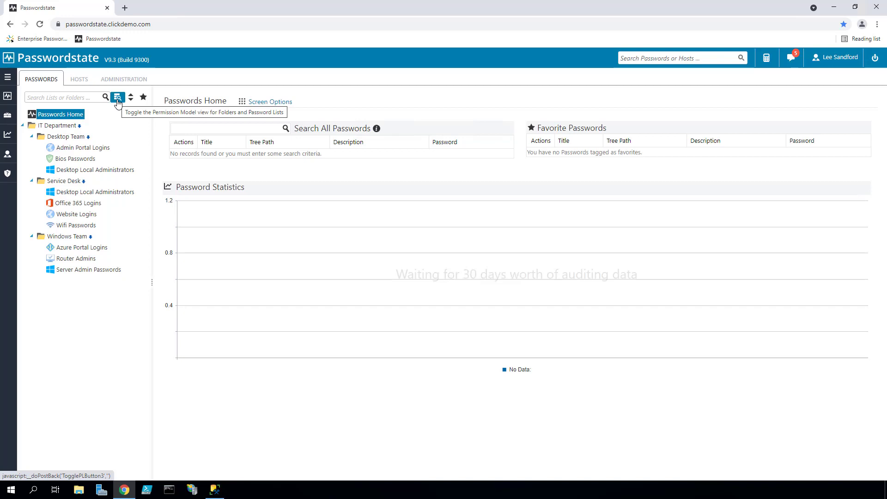
Grant the IT Department security group View permissions on the IT Department folder and save
{"action": "left_click", "coordinate": [58, 125]}
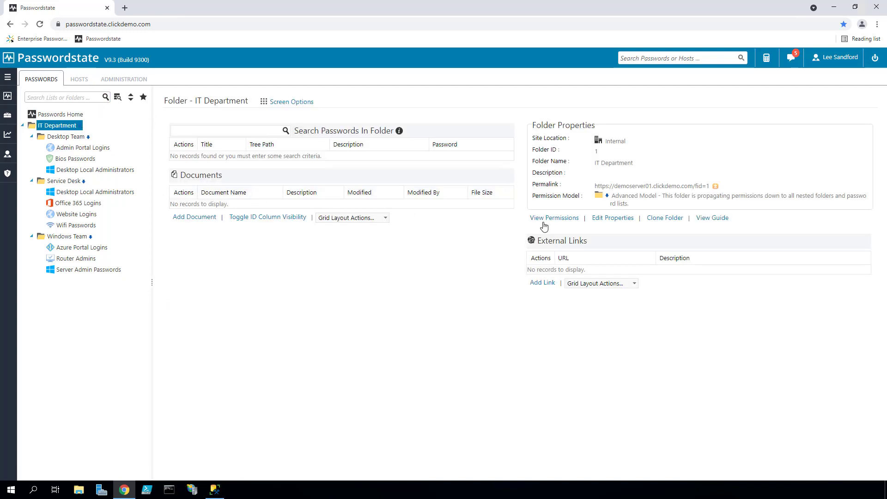
{"action": "left_click", "coordinate": [551, 218]}
{"action": "left_click", "coordinate": [290, 183]}
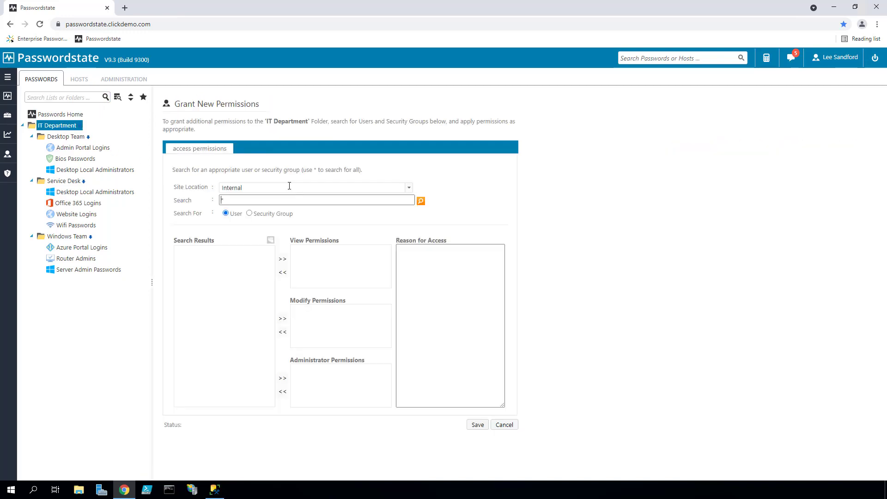
{"action": "left_click", "coordinate": [260, 214]}
{"action": "left_click", "coordinate": [421, 202]}
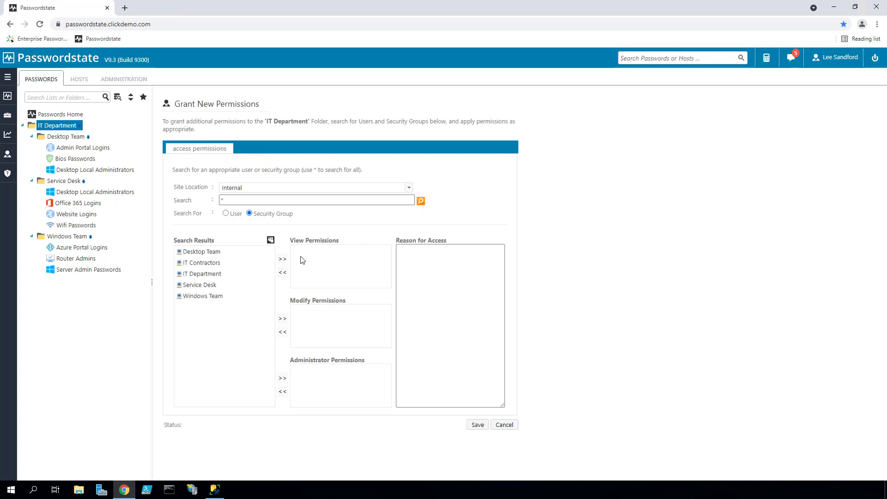
{"action": "left_click", "coordinate": [201, 274]}
{"action": "left_click", "coordinate": [282, 259]}
{"action": "left_click", "coordinate": [477, 426]}
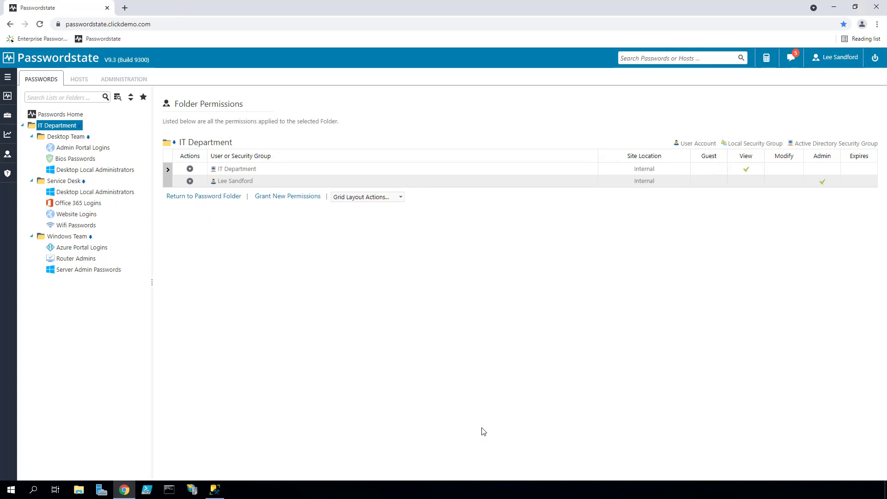
Disable inheritance of permissions from upper-level folders on the Desktop Team folder and save
{"action": "left_click", "coordinate": [79, 137]}
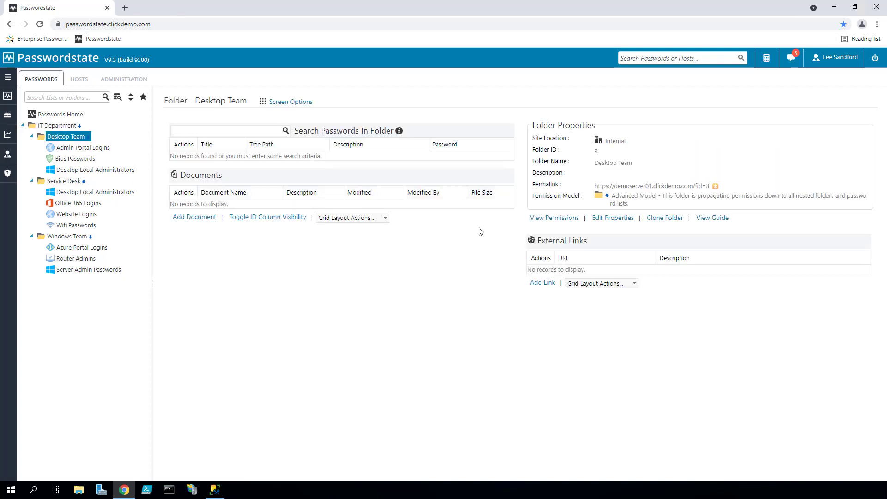
{"action": "left_click", "coordinate": [605, 218]}
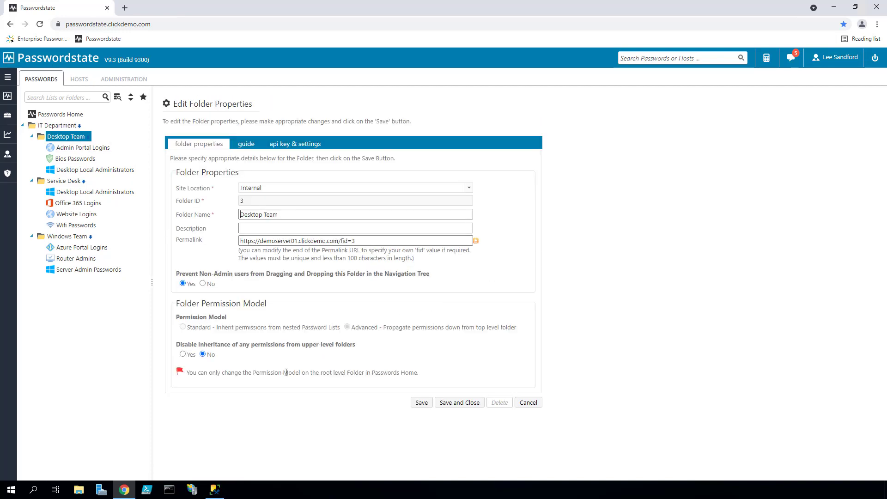
{"action": "left_click", "coordinate": [183, 355]}
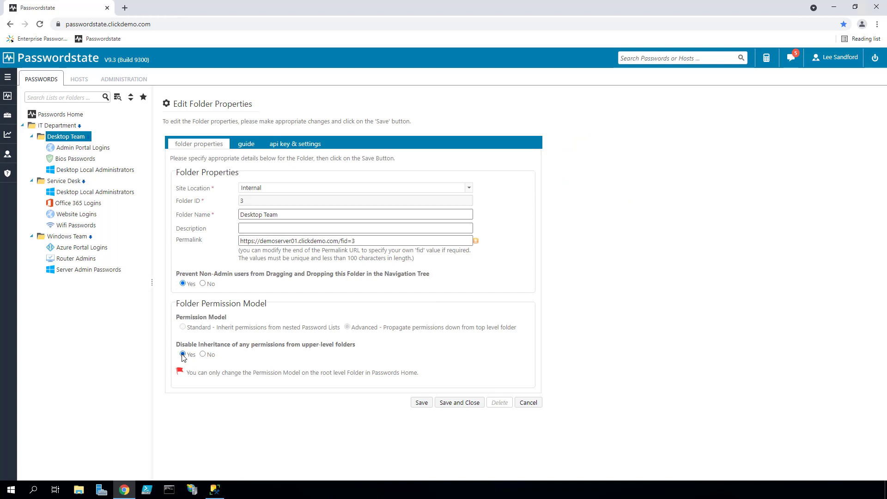
{"action": "left_click", "coordinate": [422, 403]}
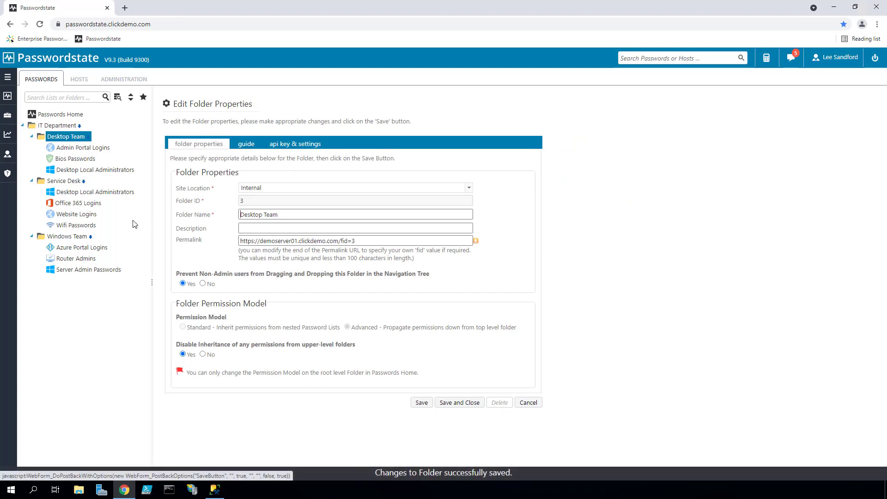
Disable inheritance of permissions from upper-level folders on the Service Desk folder and save
{"action": "left_click", "coordinate": [73, 182]}
{"action": "left_click", "coordinate": [615, 218]}
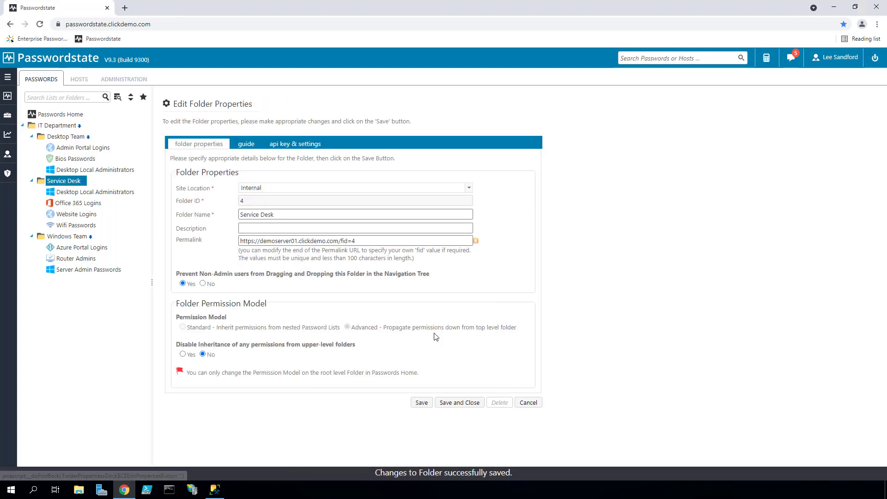
{"action": "left_click", "coordinate": [182, 355]}
{"action": "left_click", "coordinate": [421, 402]}
Disable inheritance of permissions from upper-level folders on the Windows Team folder and save
{"action": "left_click", "coordinate": [67, 236]}
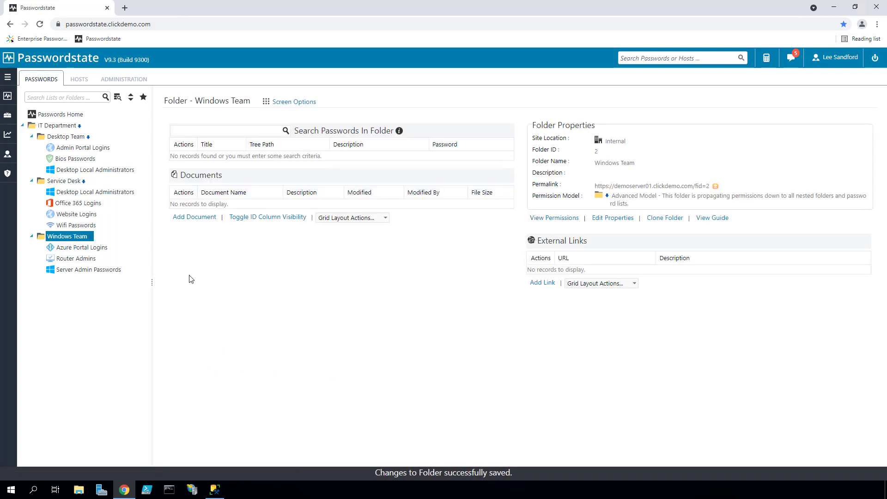
{"action": "left_click", "coordinate": [613, 217]}
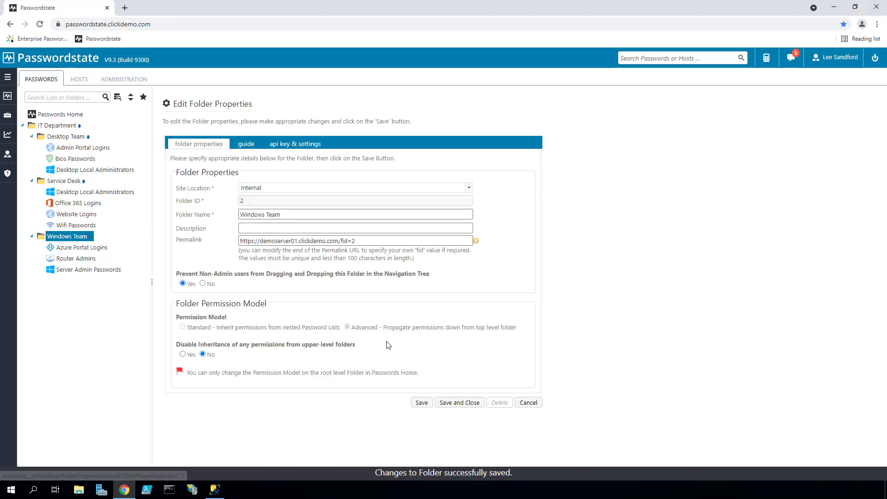
{"action": "left_click", "coordinate": [183, 354]}
{"action": "left_click", "coordinate": [421, 402]}
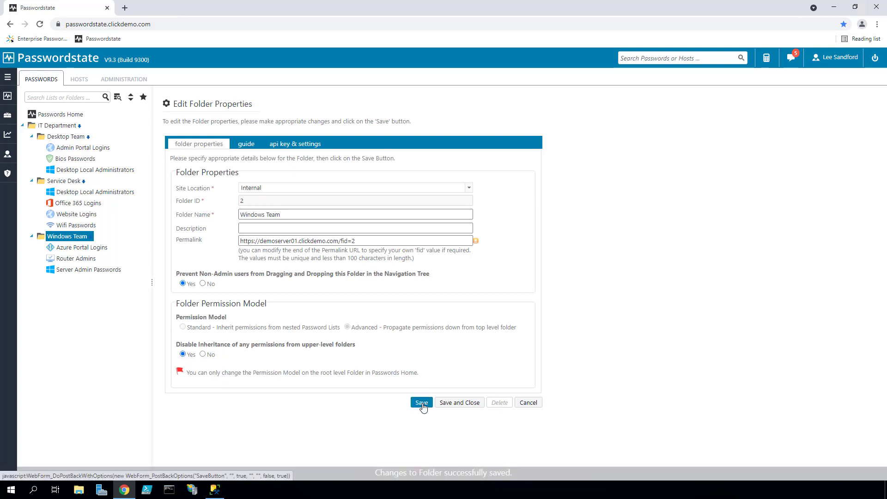
Remove the IT Department security group's access from the Desktop Team folder
{"action": "left_click", "coordinate": [73, 138]}
{"action": "left_click", "coordinate": [553, 224]}
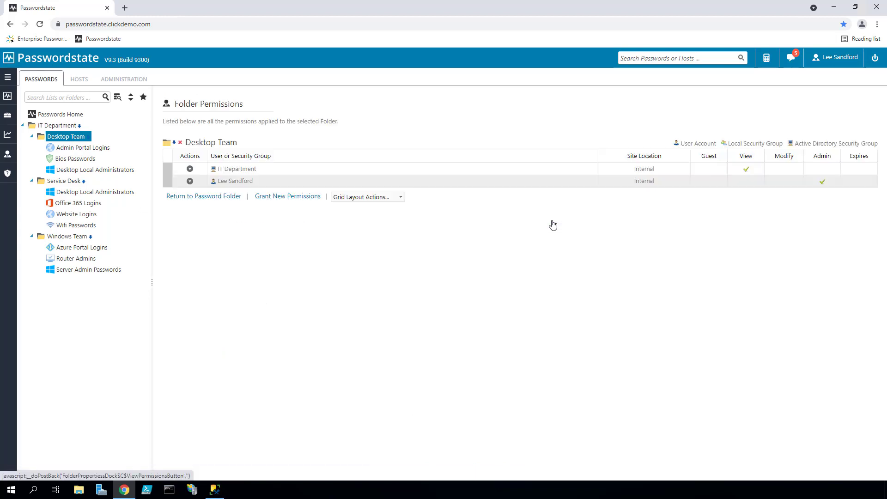
{"action": "left_click", "coordinate": [190, 170]}
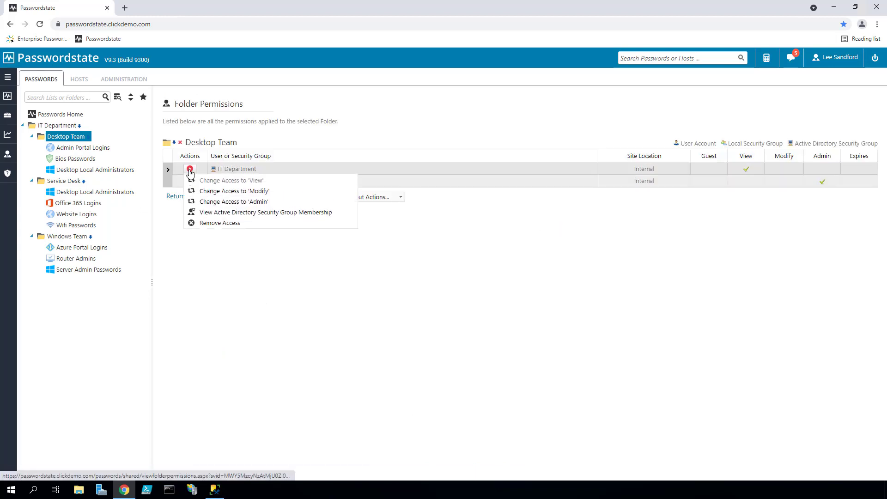
{"action": "left_click", "coordinate": [226, 223]}
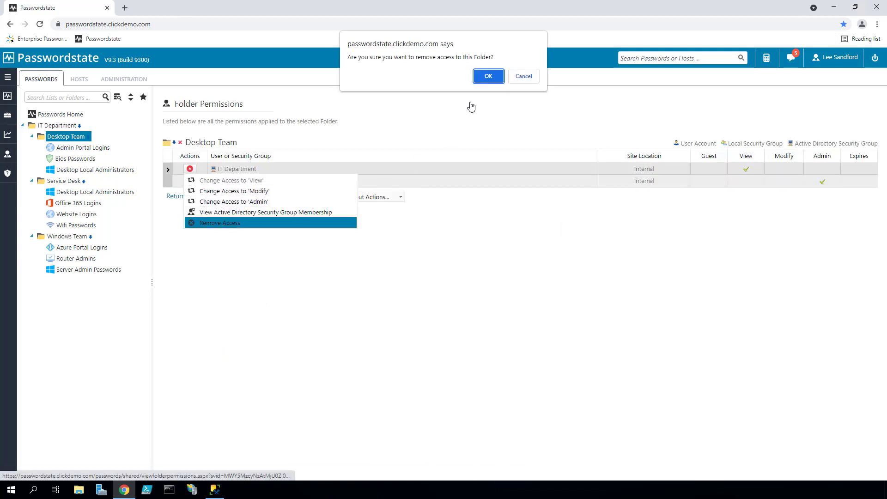
{"action": "left_click", "coordinate": [488, 76]}
Grant the Desktop Team security group Modify permissions on the Desktop Team folder and save
{"action": "left_click", "coordinate": [297, 185]}
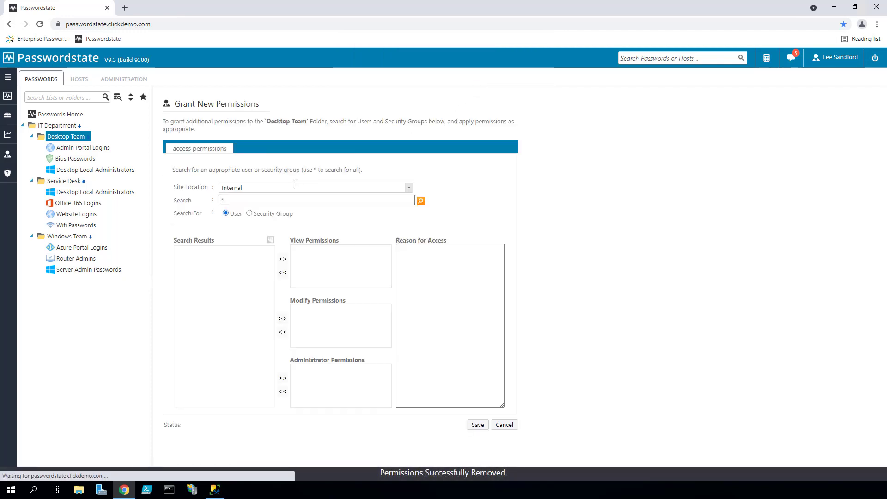
{"action": "left_click", "coordinate": [279, 215]}
{"action": "left_click", "coordinate": [419, 201]}
{"action": "left_click", "coordinate": [204, 251]}
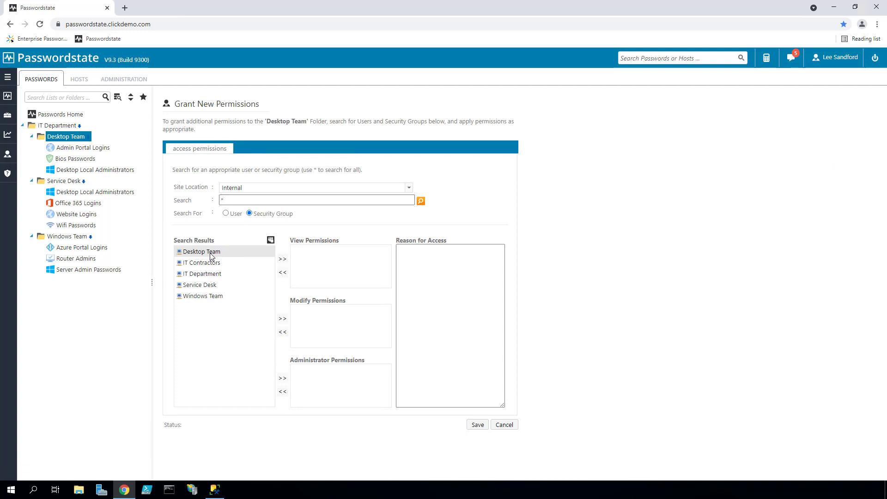
{"action": "left_click", "coordinate": [283, 318]}
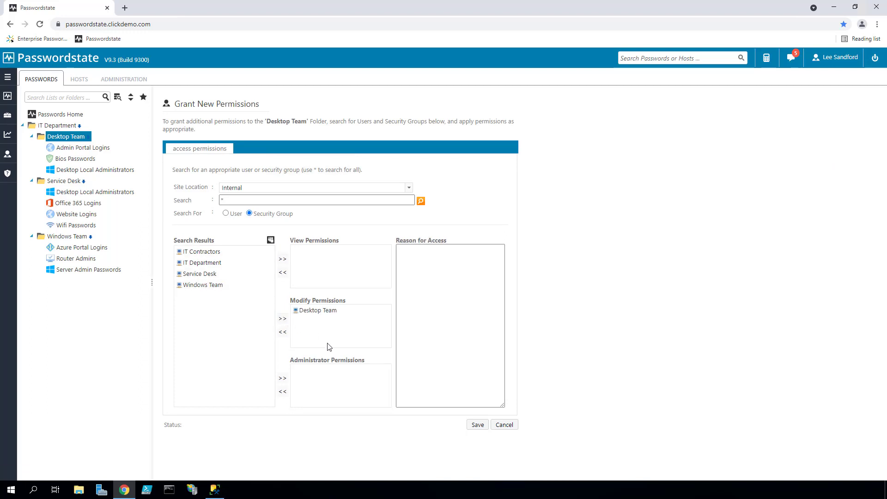
{"action": "left_click", "coordinate": [479, 425]}
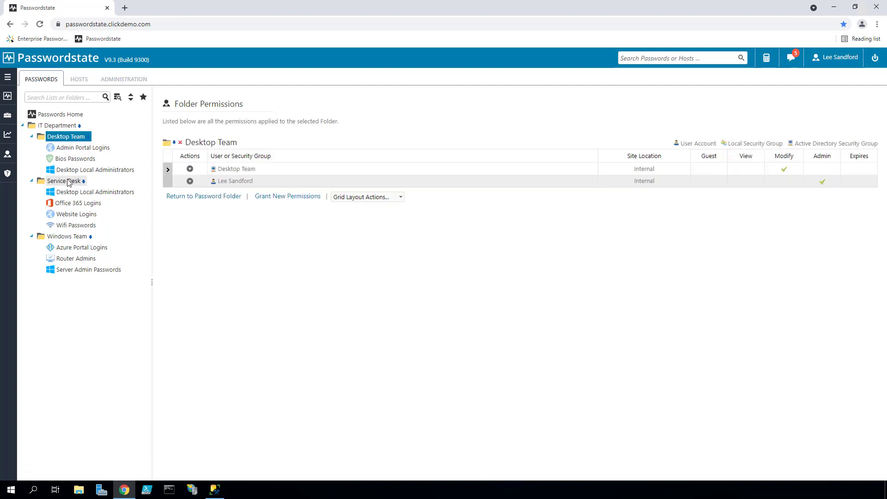
Remove the IT Department security group's access from the Service Desk folder
{"action": "left_click", "coordinate": [67, 181]}
{"action": "left_click", "coordinate": [539, 218]}
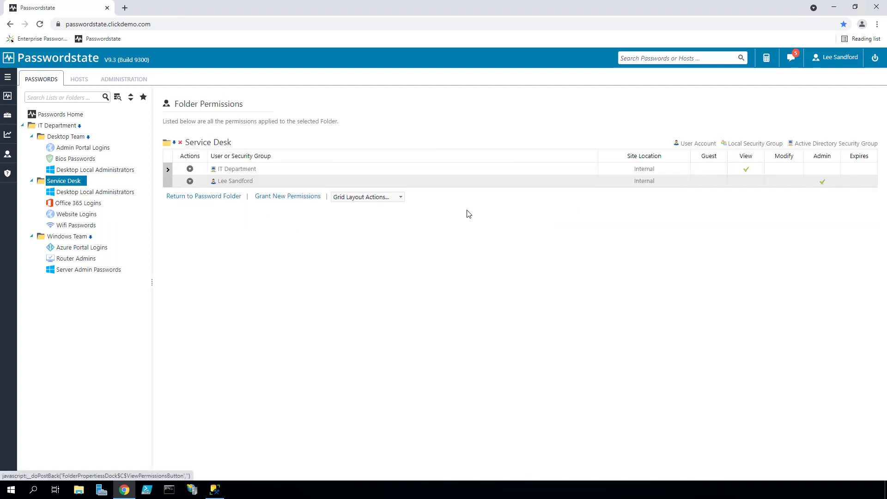
{"action": "left_click", "coordinate": [190, 169]}
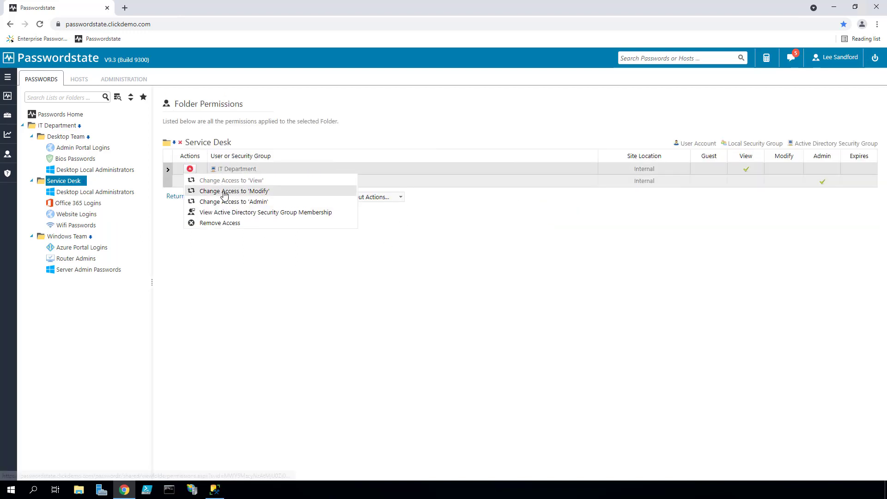
{"action": "left_click", "coordinate": [220, 223]}
{"action": "left_click", "coordinate": [489, 79]}
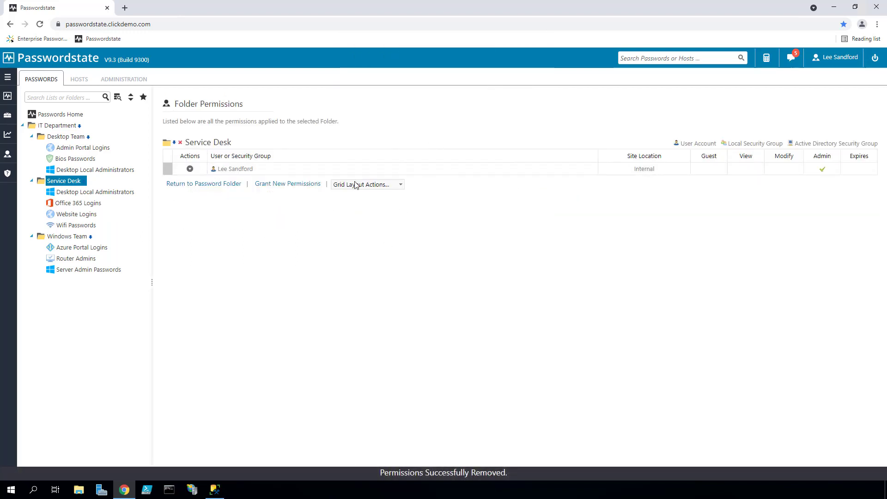
Grant the Service Desk security group Modify permissions on the Service Desk folder and save
{"action": "left_click", "coordinate": [287, 184]}
{"action": "left_click", "coordinate": [267, 214]}
{"action": "left_click", "coordinate": [421, 201]}
{"action": "left_click", "coordinate": [207, 286]}
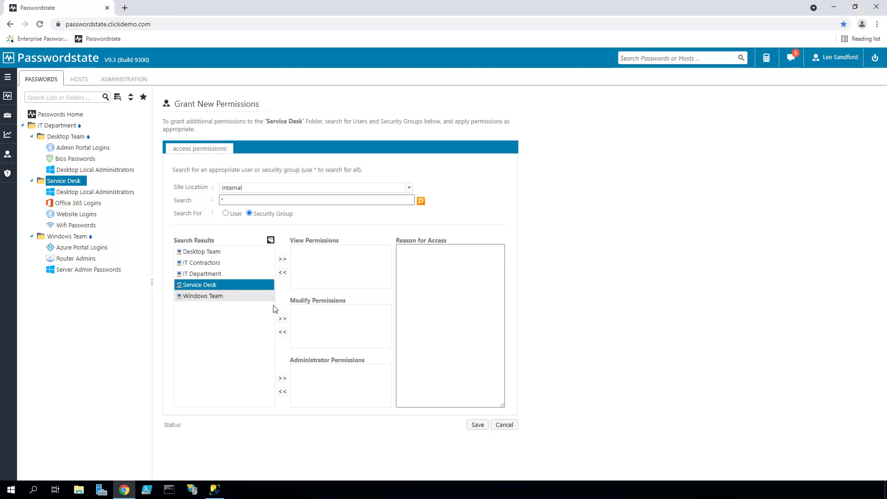
{"action": "left_click", "coordinate": [283, 320]}
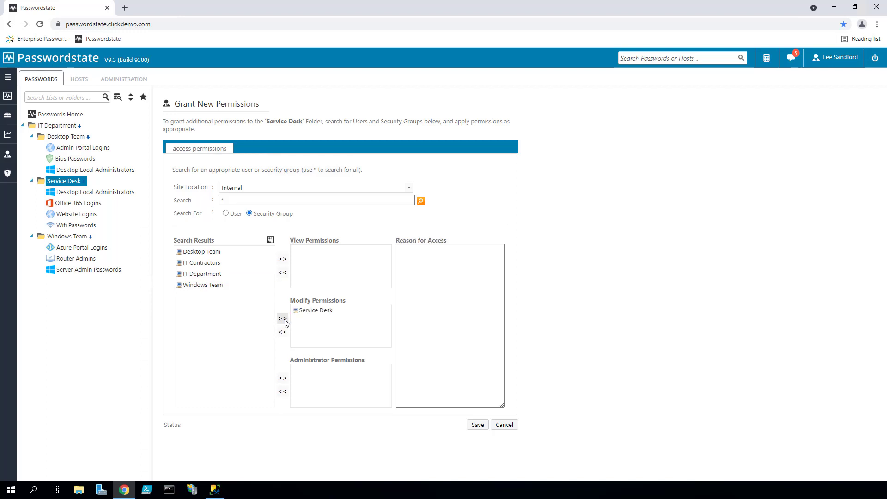
{"action": "left_click", "coordinate": [477, 425]}
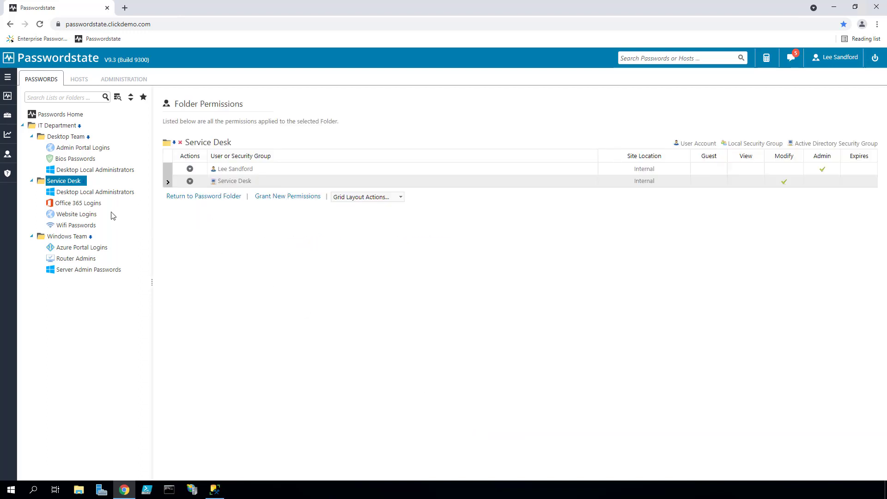
Remove the IT Department security group's access from the Windows Team folder
{"action": "left_click", "coordinate": [78, 238]}
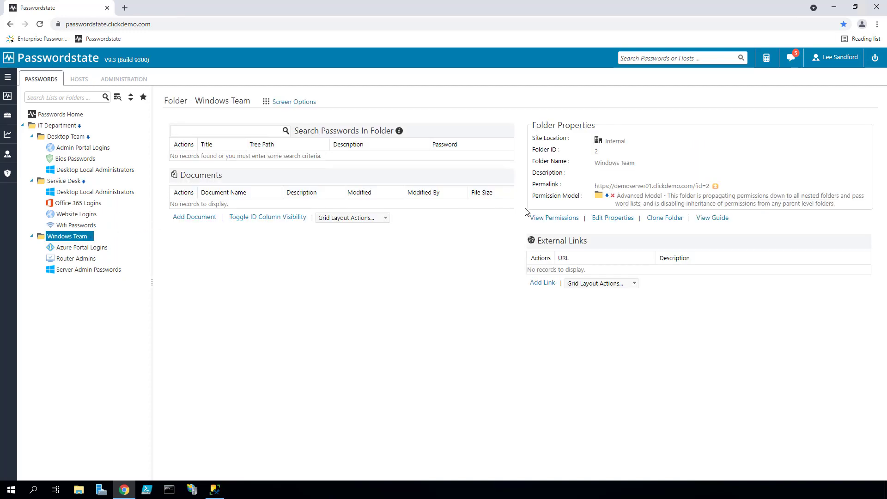
{"action": "left_click", "coordinate": [552, 217]}
{"action": "left_click", "coordinate": [189, 169]}
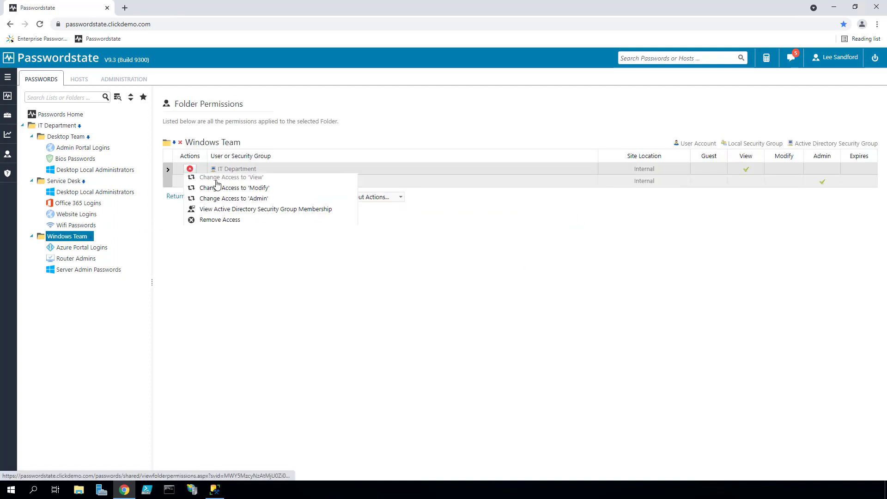
{"action": "left_click", "coordinate": [224, 224]}
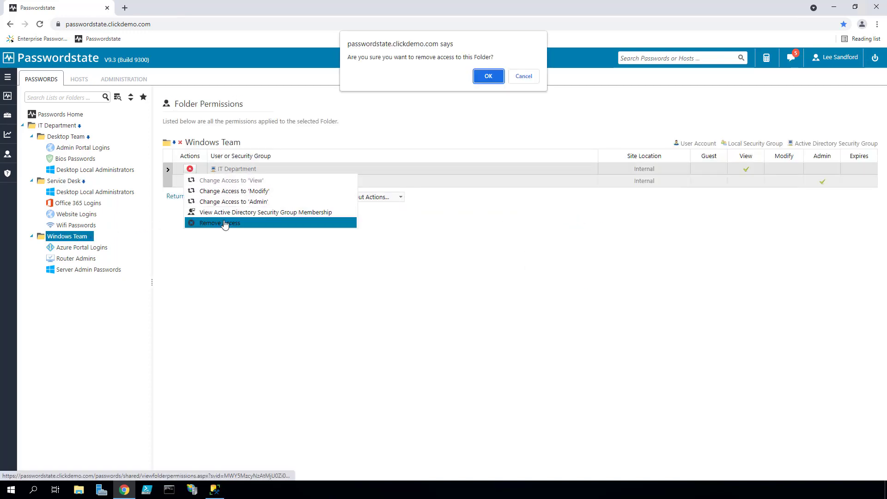
{"action": "left_click", "coordinate": [486, 76]}
Grant the Windows Team security group Modify permissions on the Windows Team folder and save
{"action": "left_click", "coordinate": [296, 184]}
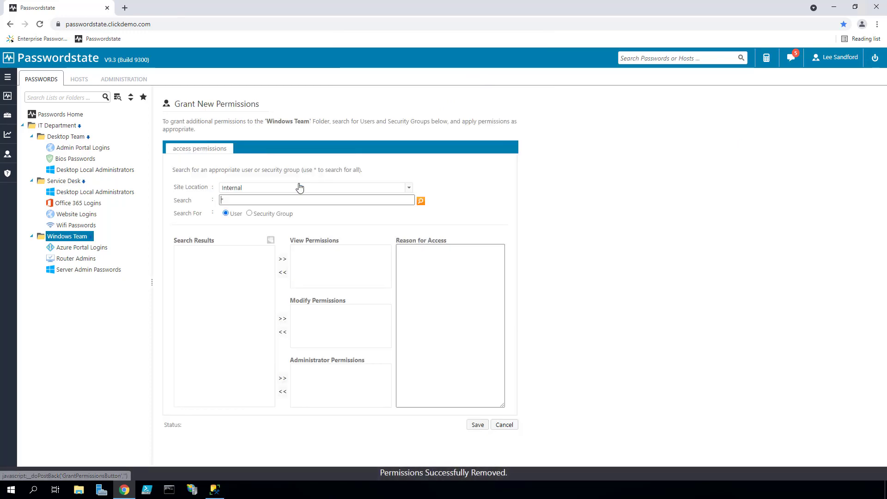
{"action": "left_click", "coordinate": [250, 214]}
{"action": "left_click", "coordinate": [422, 204]}
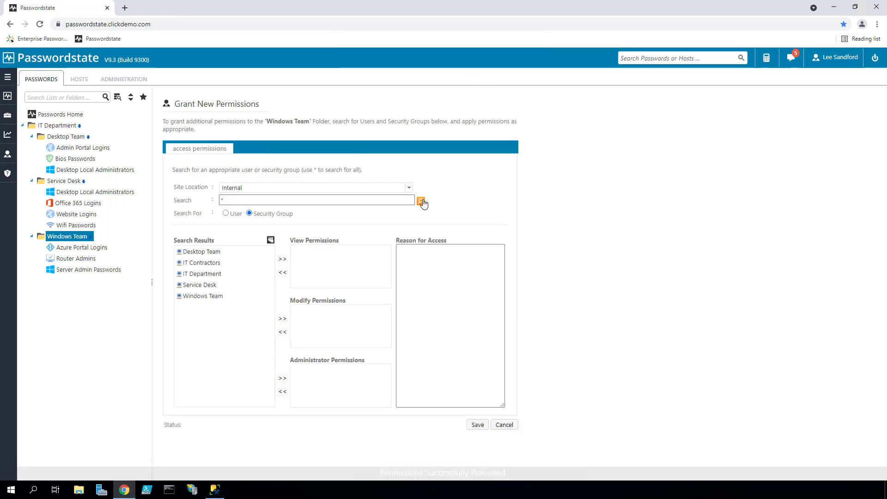
{"action": "left_click", "coordinate": [206, 297]}
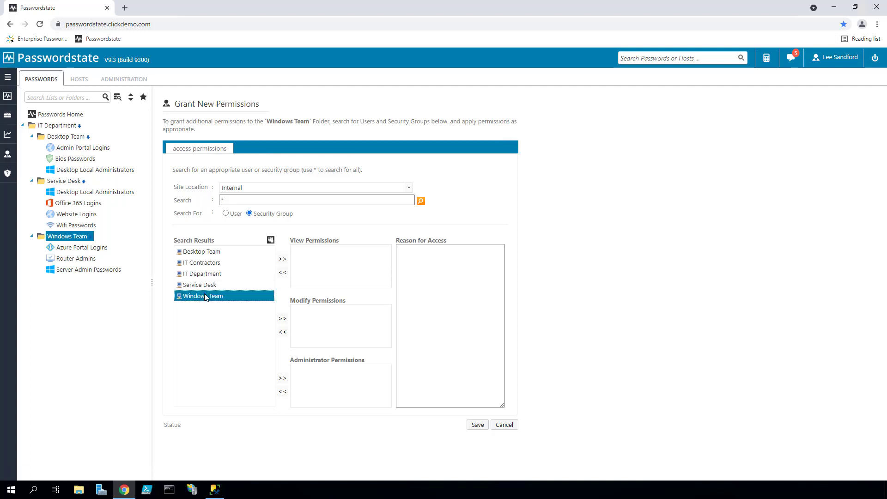
{"action": "left_click", "coordinate": [282, 319]}
{"action": "left_click", "coordinate": [478, 425]}
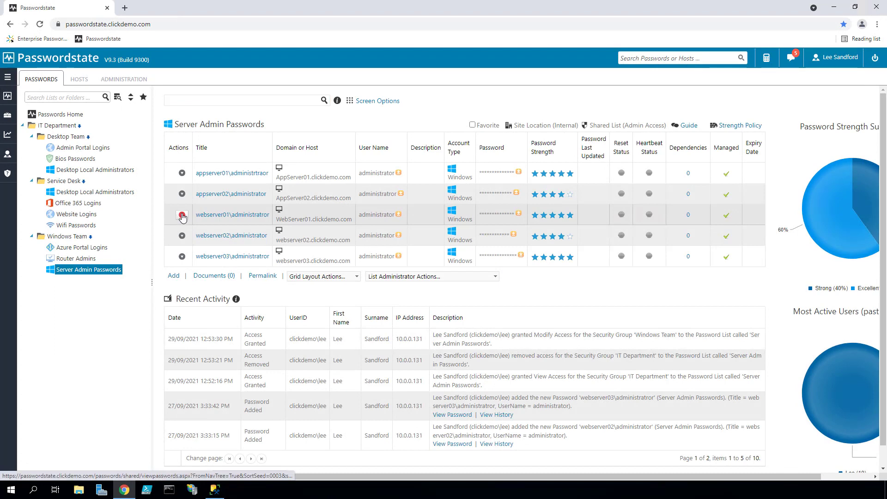
Grant an individual user Modify permissions on only the webserver01 administrator password in Server Admin Passwords and save
{"action": "left_click", "coordinate": [182, 215]}
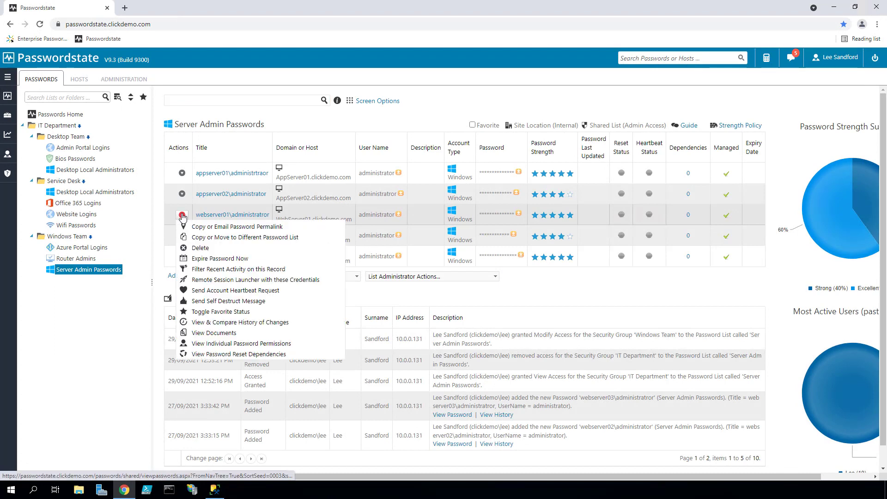
{"action": "left_click", "coordinate": [268, 344]}
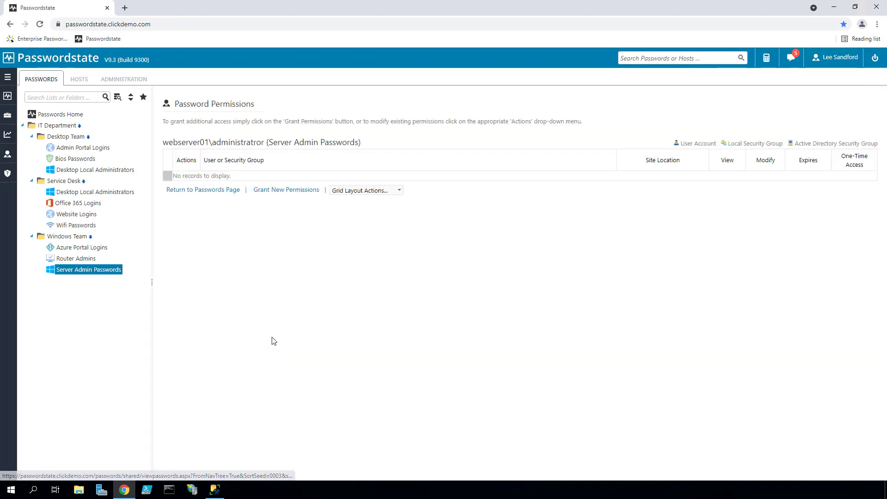
{"action": "left_click", "coordinate": [283, 197]}
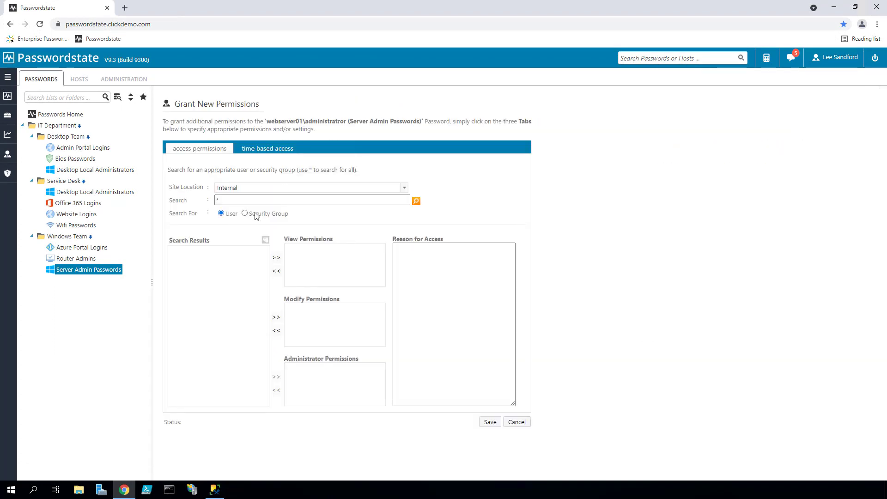
{"action": "left_click", "coordinate": [416, 202]}
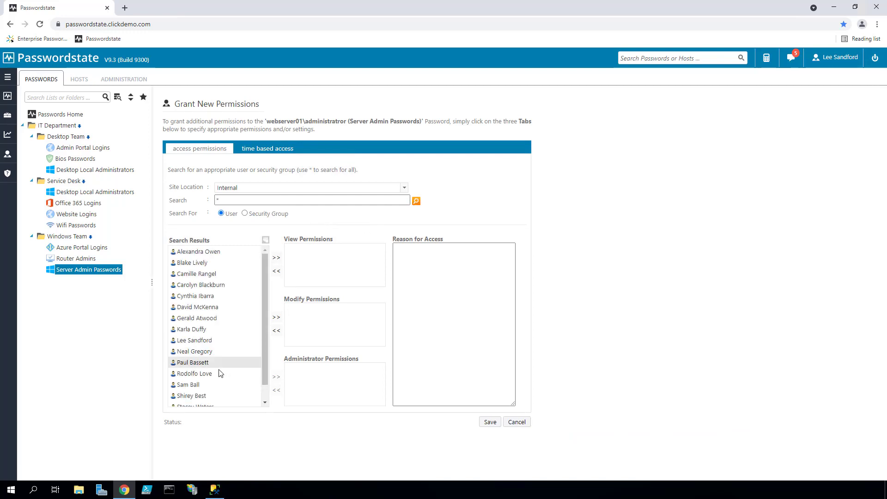
{"action": "left_click", "coordinate": [193, 318]}
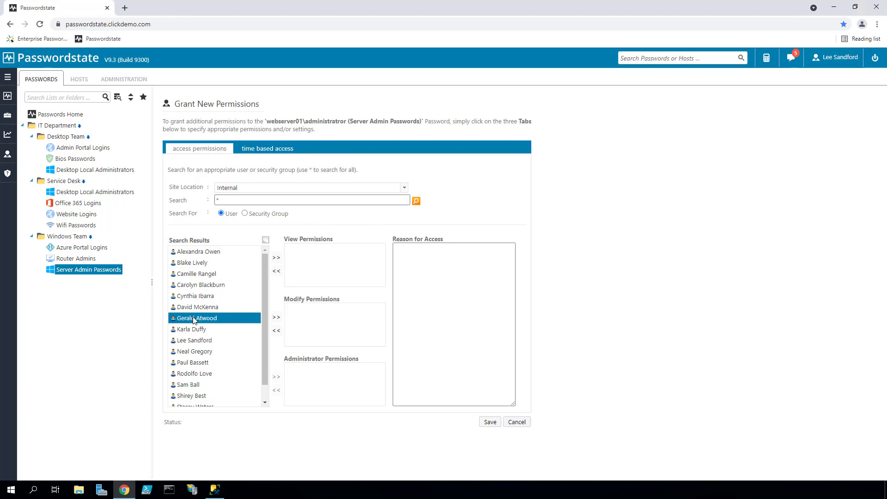
{"action": "left_click", "coordinate": [276, 317]}
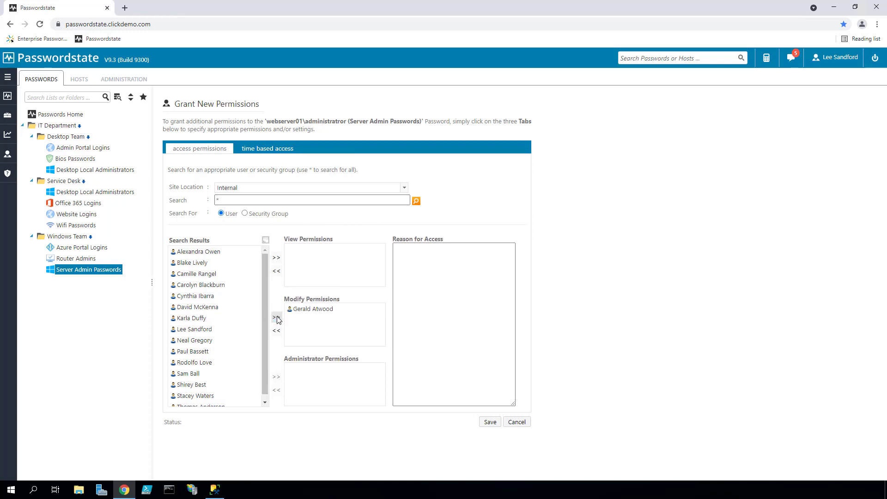
{"action": "left_click", "coordinate": [489, 423]}
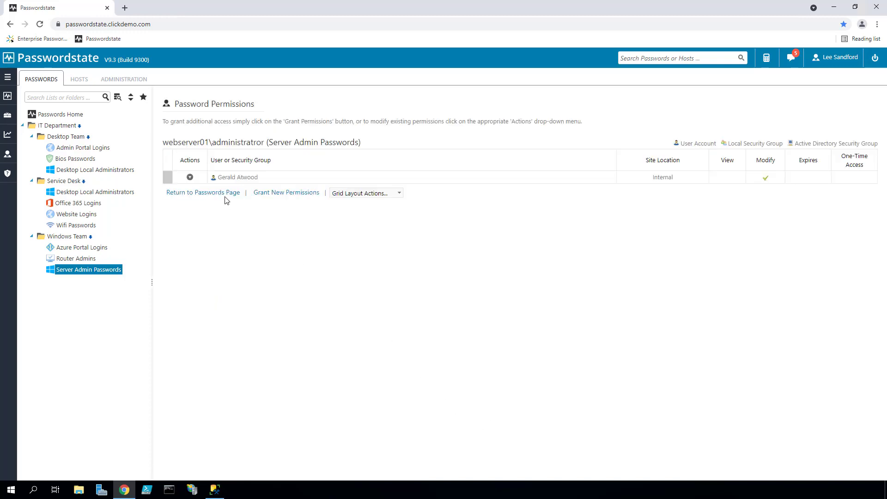
Review the permissions applied to the Server Admin Passwords list and to the IT Department folder
{"action": "left_click", "coordinate": [223, 194]}
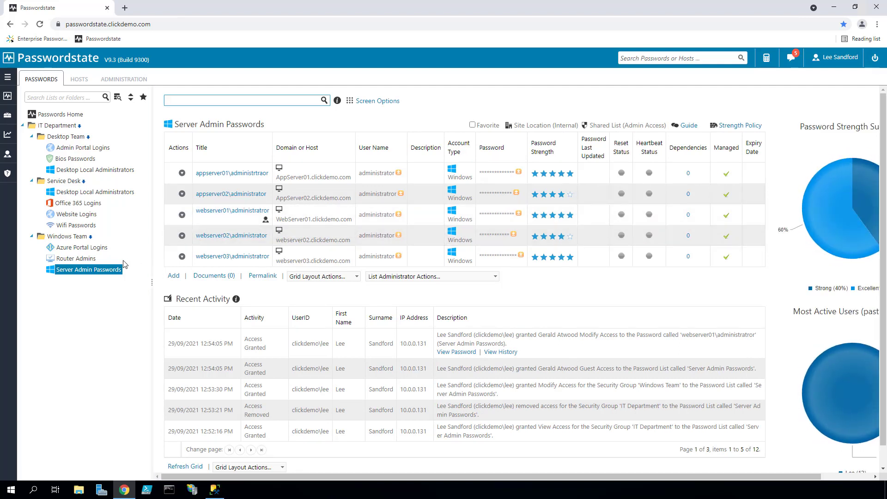
{"action": "left_click", "coordinate": [432, 277]}
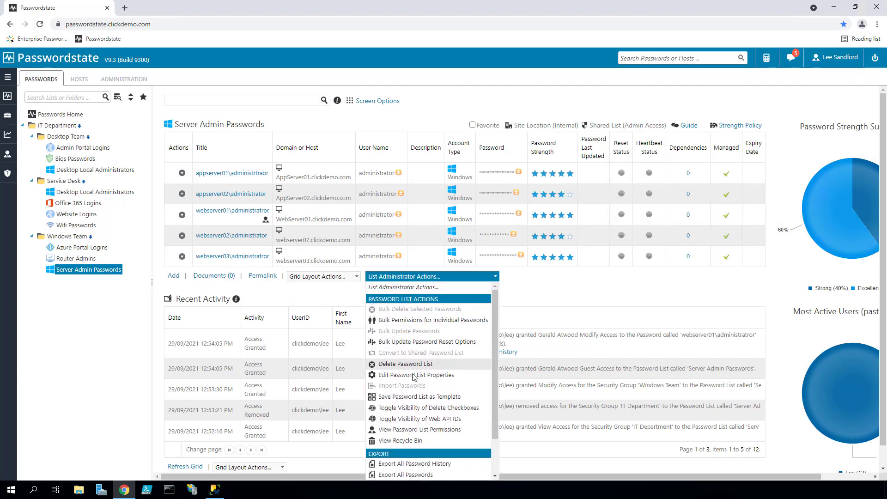
{"action": "left_click", "coordinate": [406, 429]}
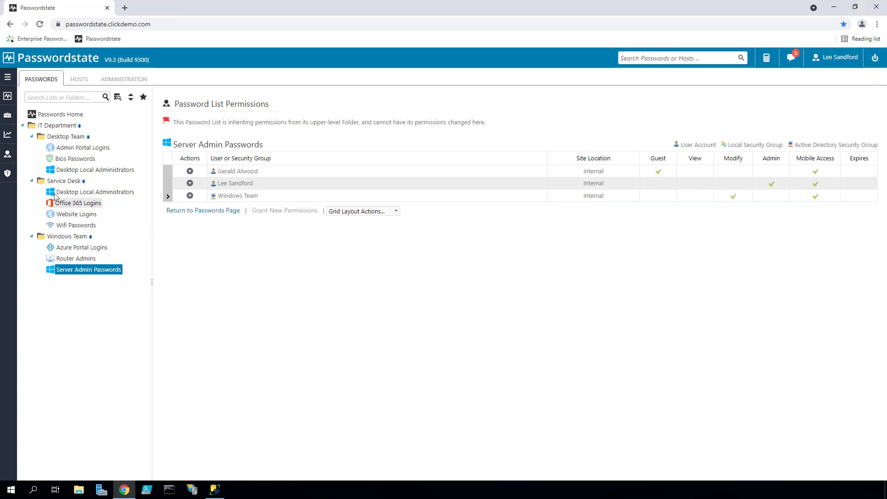
{"action": "left_click", "coordinate": [58, 126]}
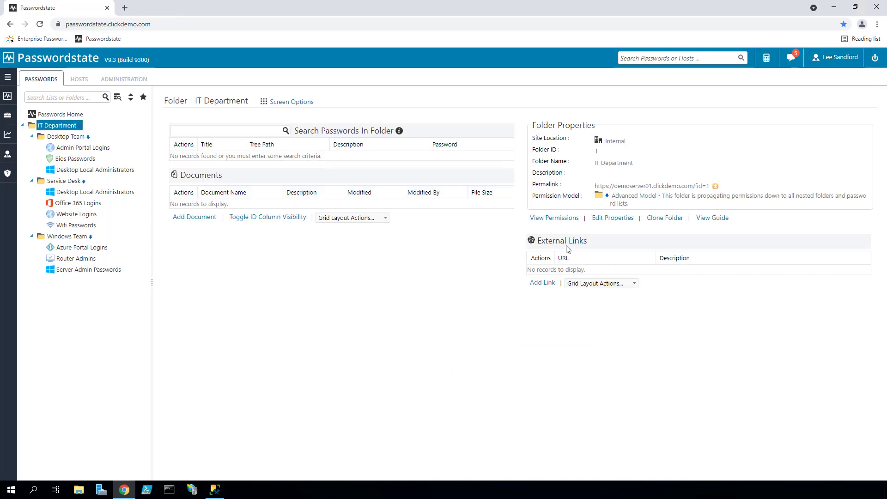
{"action": "left_click", "coordinate": [555, 218]}
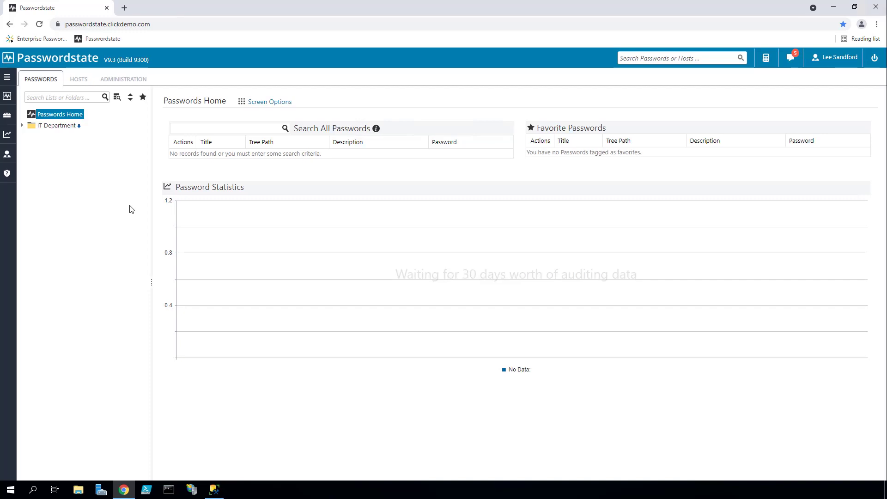
Expand IT Department, Service Desk and Private Password Lists, and open the private password list nested inside
{"action": "left_click", "coordinate": [22, 126]}
{"action": "left_click", "coordinate": [31, 148]}
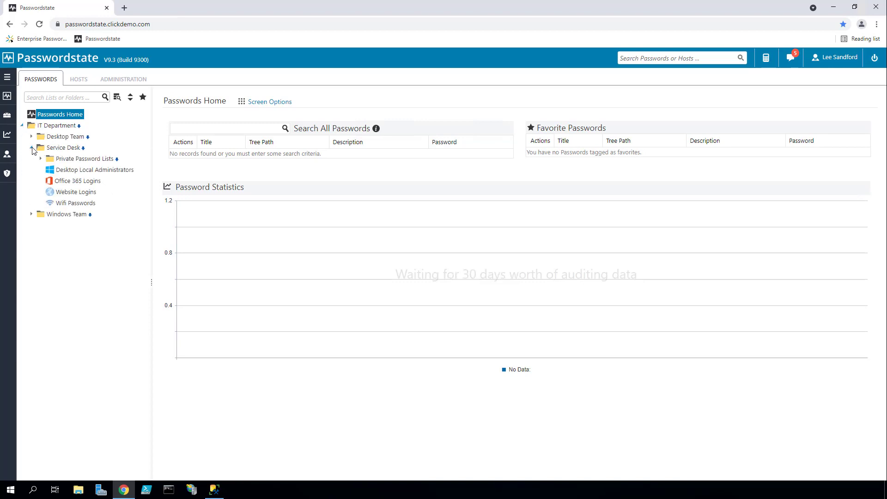
{"action": "left_click", "coordinate": [40, 159]}
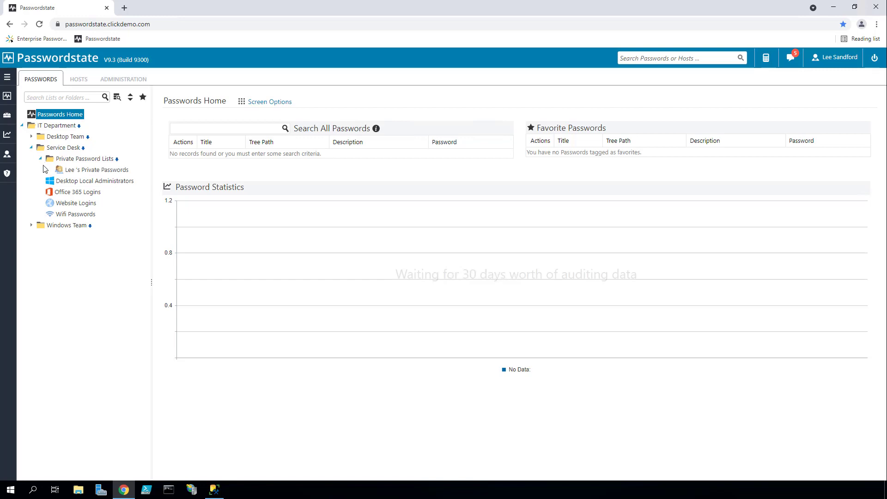
{"action": "left_click", "coordinate": [87, 171]}
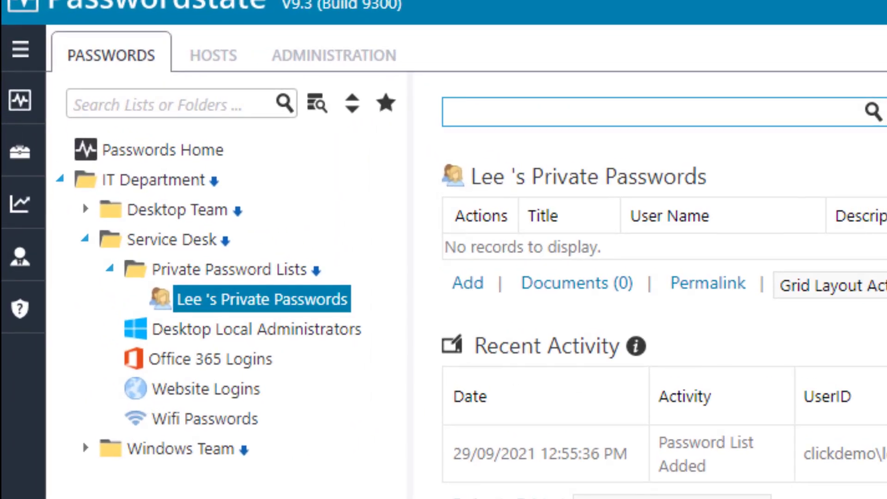
{"action": "left_click_drag", "start_coordinate": [330, 199], "coordinate": [416, 198]}
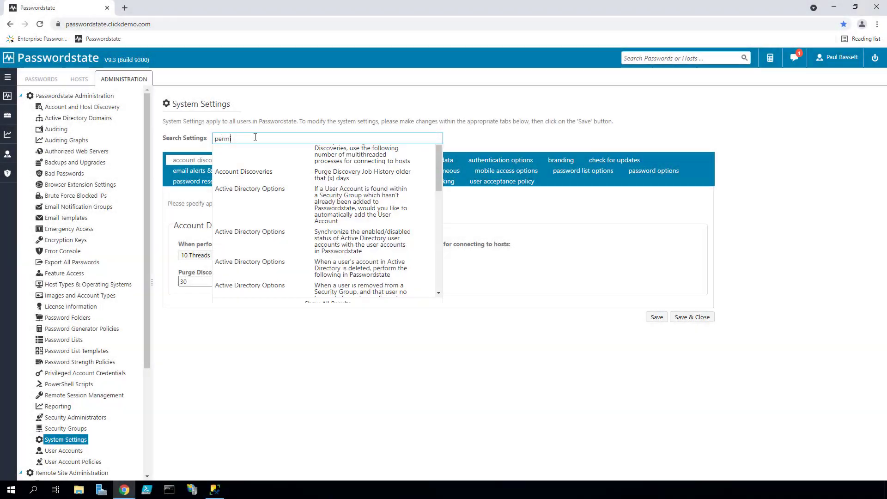
Search the system settings for "permission" and allow users with Modify permissions on the parent folder to create nested folders
{"action": "type", "text": "ission"}
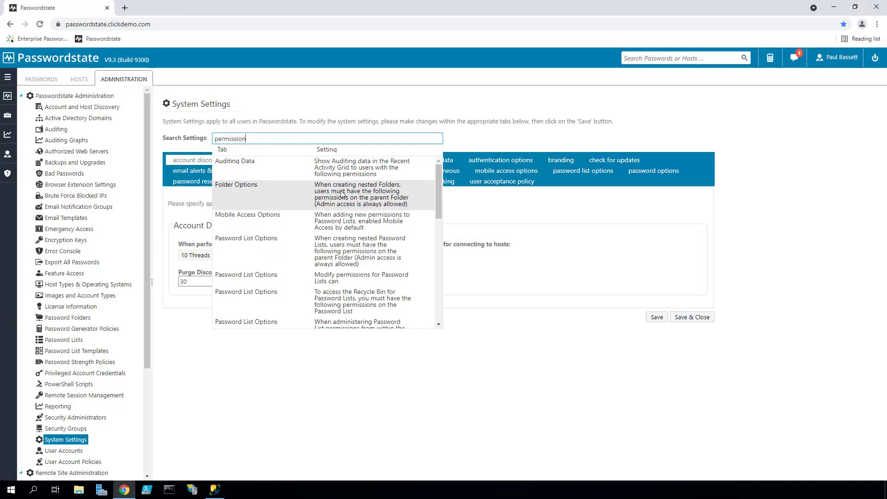
{"action": "left_click", "coordinate": [343, 193]}
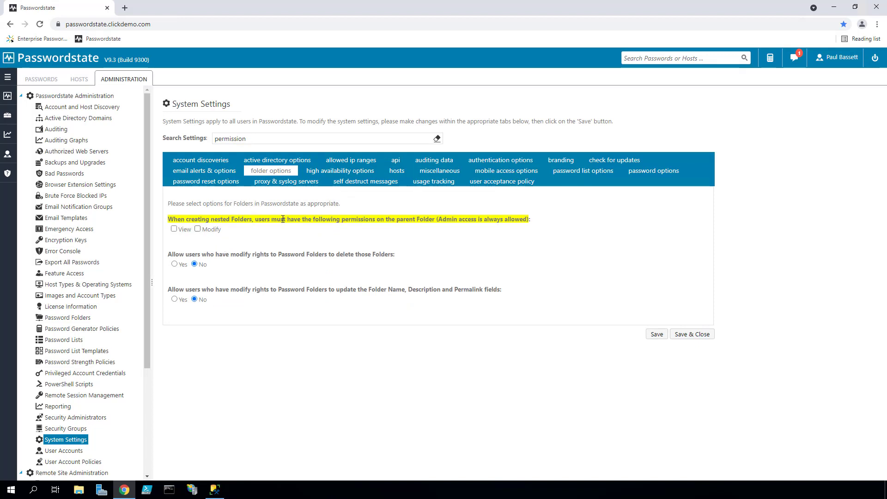
{"action": "left_click", "coordinate": [198, 229]}
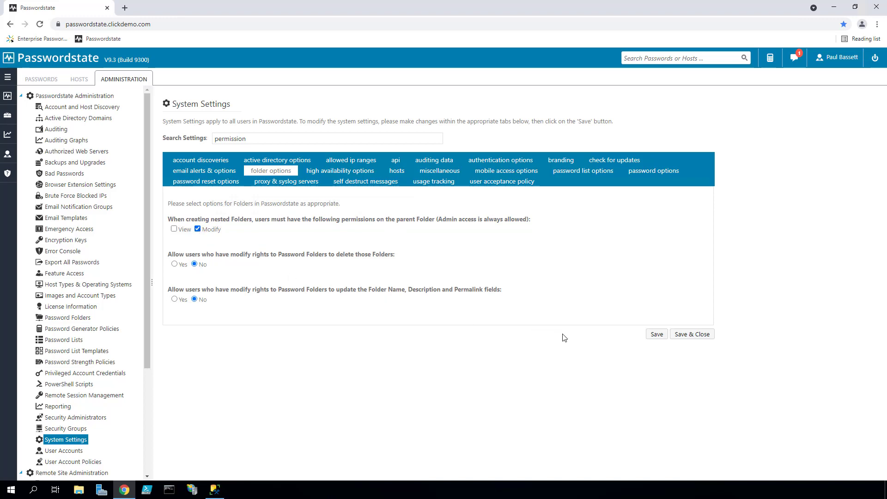
Allow users with Modify permissions on the parent folder to create nested Password Lists
{"action": "left_click", "coordinate": [256, 139]}
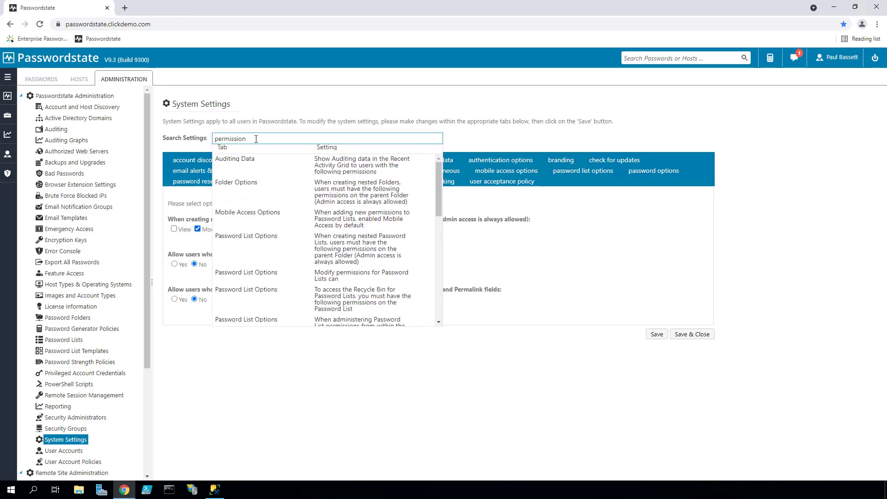
{"action": "left_click", "coordinate": [339, 249]}
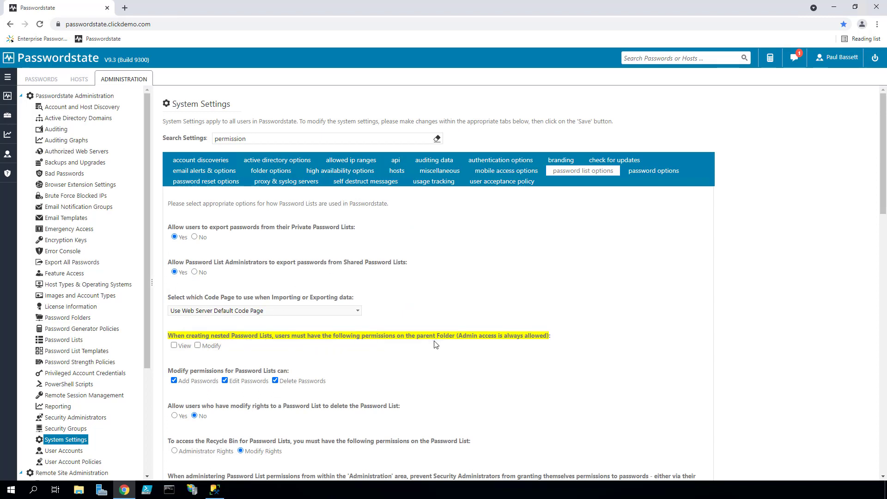
{"action": "left_click", "coordinate": [198, 345]}
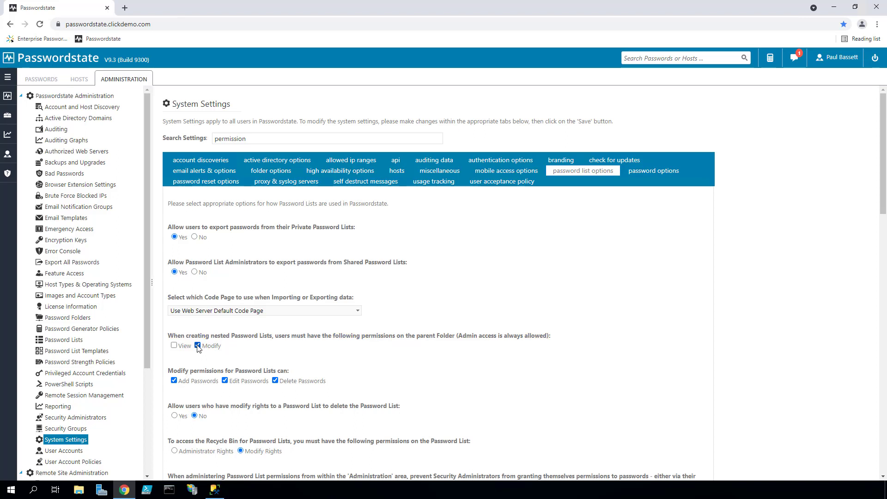
Look up the system setting that defines what Modify permissions for Password Lists can do
{"action": "left_click", "coordinate": [259, 138]}
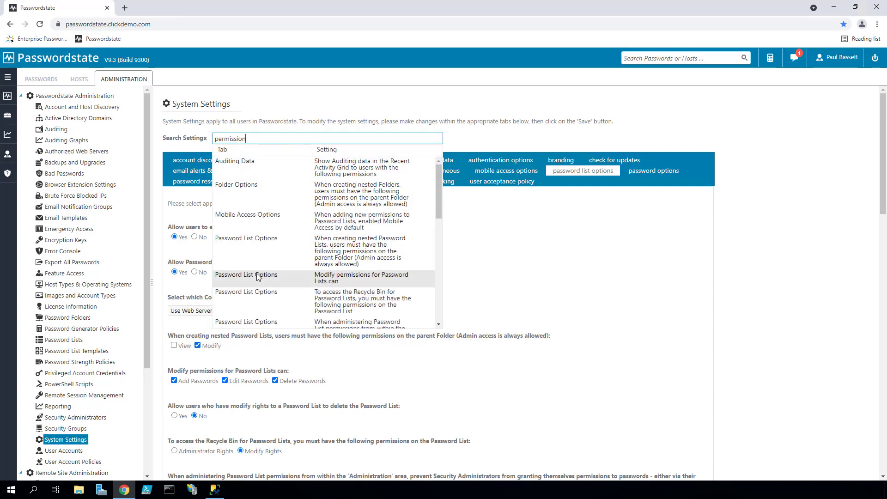
{"action": "left_click", "coordinate": [343, 281]}
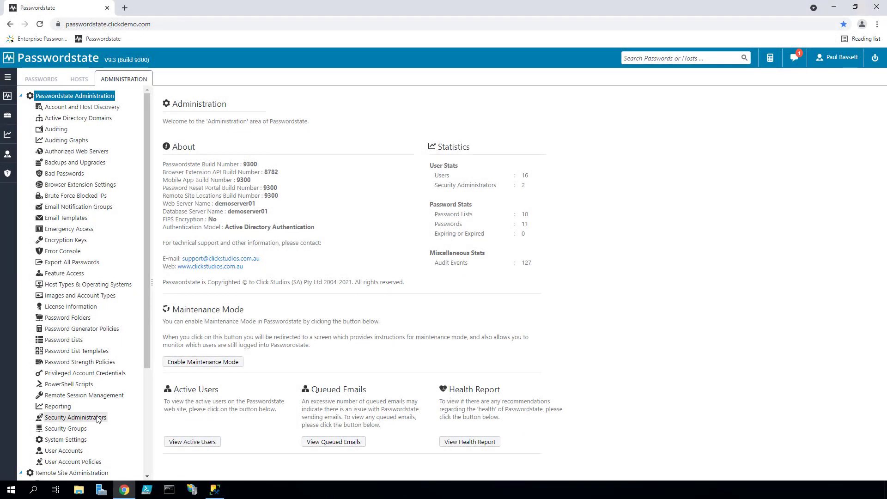
Open the Security Administrators list and review the roles assigned to the currently logged-in administrator
{"action": "left_click", "coordinate": [75, 417]}
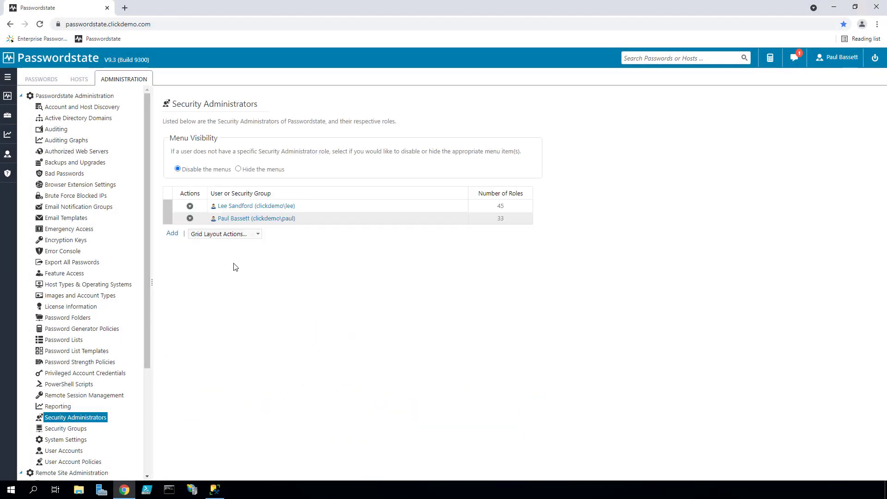
{"action": "left_click", "coordinate": [236, 220]}
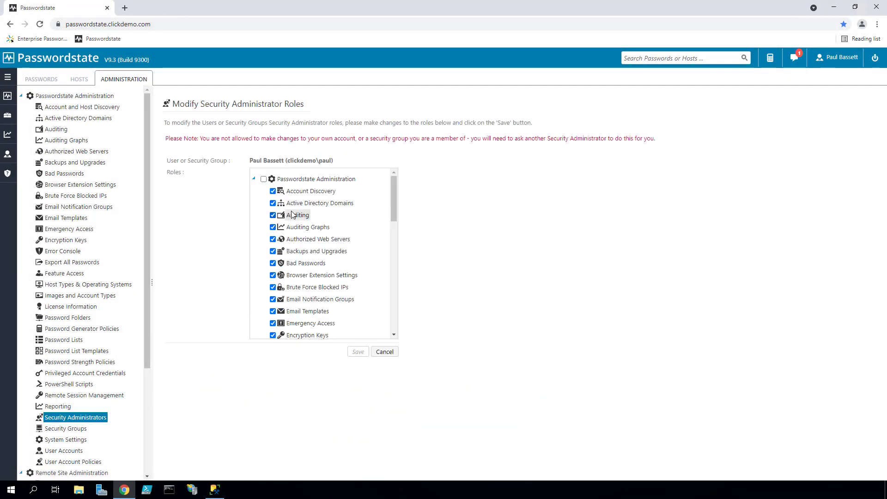
{"action": "mouse_move", "coordinate": [392, 210]}
{"action": "left_mouse_down"}
{"action": "mouse_move", "coordinate": [394, 294]}
{"action": "mouse_move", "coordinate": [395, 196]}
{"action": "left_mouse_up"}
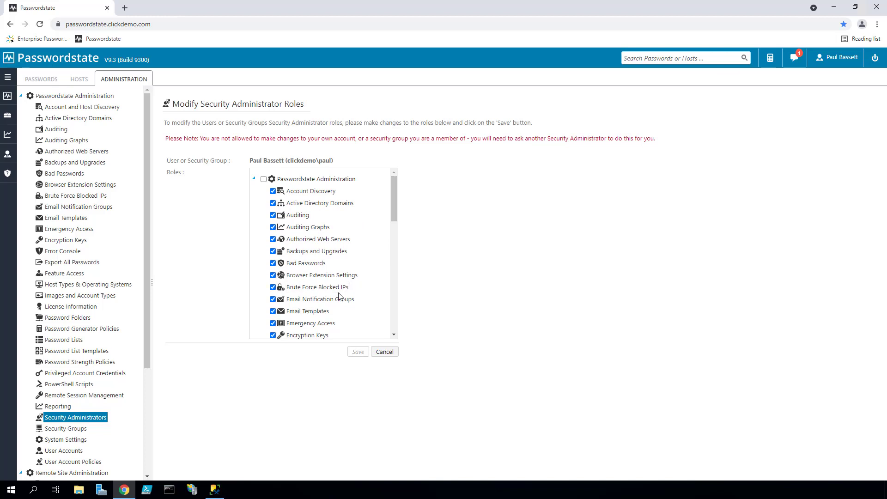
Set the Inactivity Time Out in the miscellaneous system settings to 100 minutes, and save and close the settings
{"action": "left_click", "coordinate": [60, 440]}
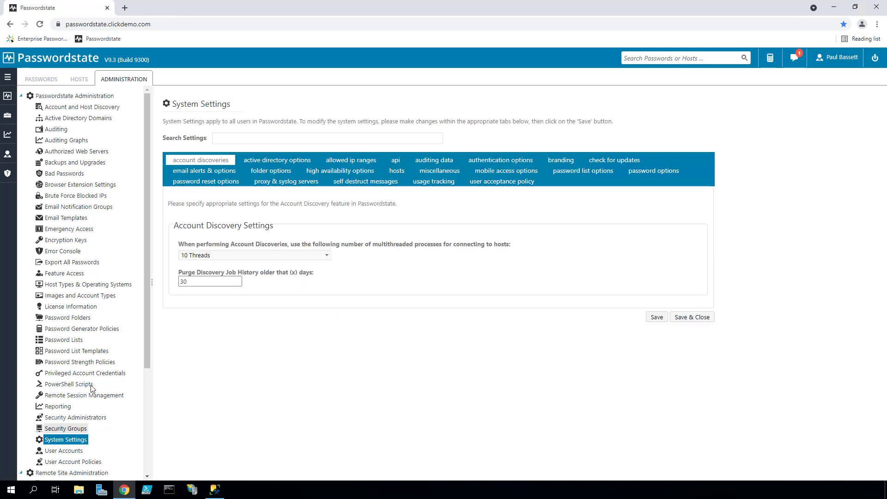
{"action": "left_click", "coordinate": [439, 171]}
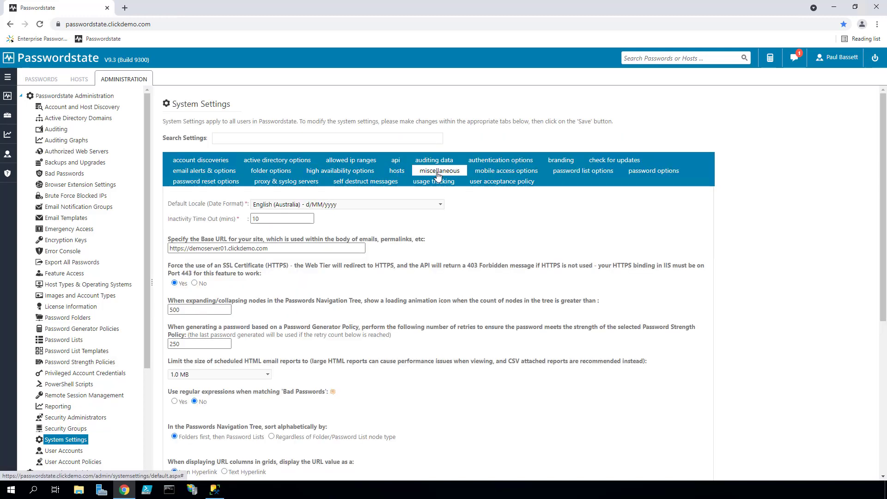
{"action": "double_click", "coordinate": [257, 219]}
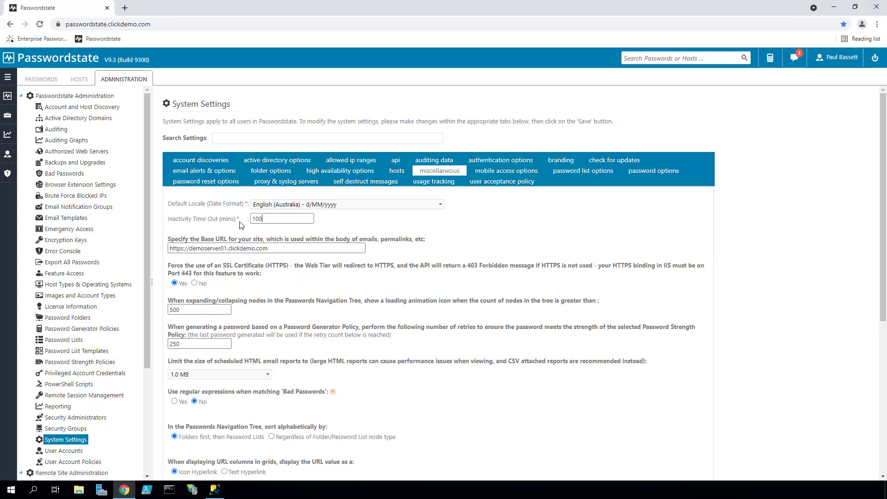
{"action": "scroll", "coordinate": [539, 407], "scroll_direction": "down", "scroll_amount": 6}
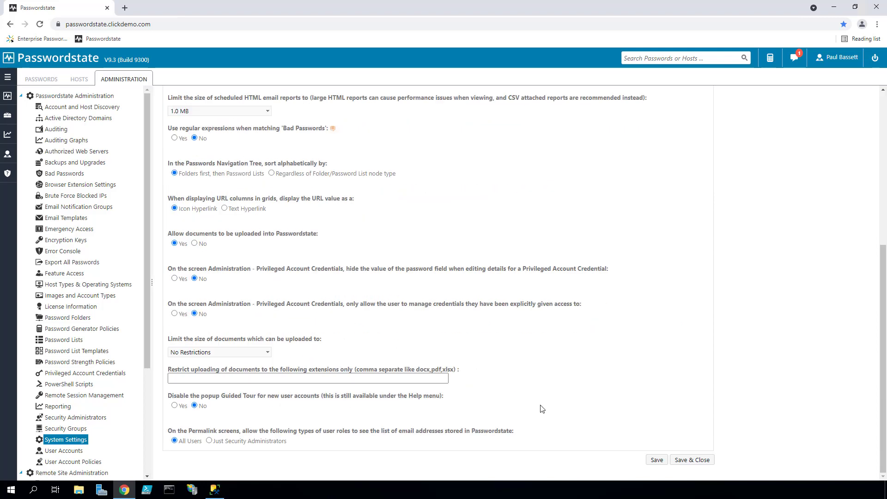
{"action": "left_click", "coordinate": [679, 466]}
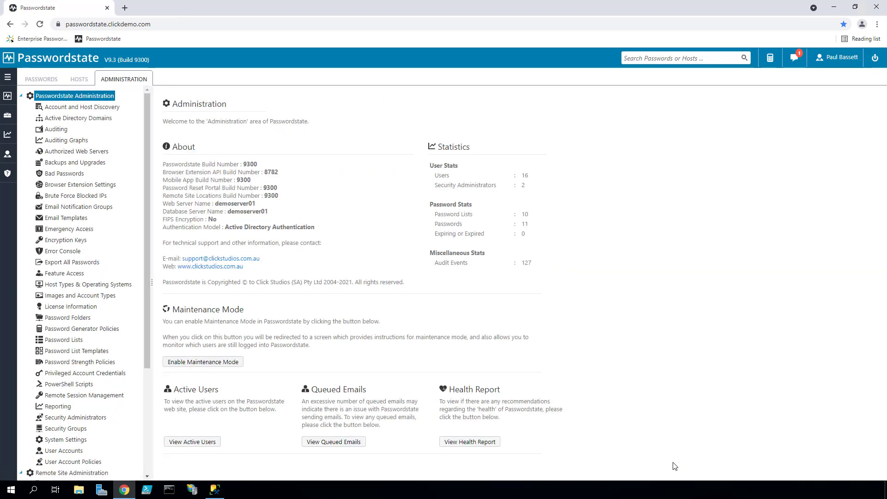
Check Passwords Home for accessible lists, and open the permissions of Service Desk's Website Logins Password List from Administration
{"action": "left_click", "coordinate": [44, 82]}
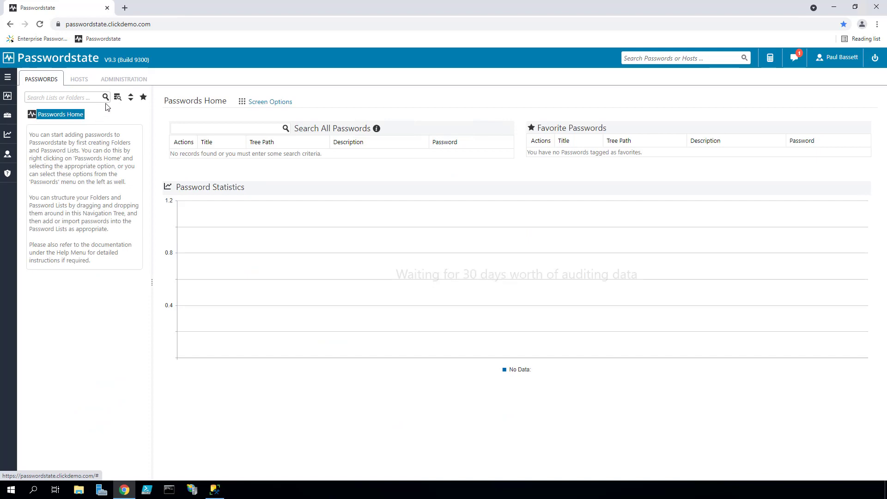
{"action": "left_click", "coordinate": [123, 80]}
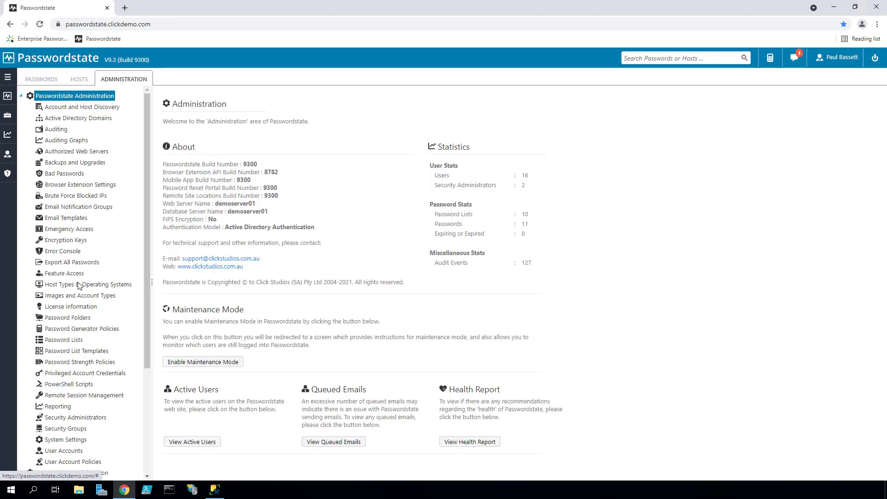
{"action": "left_click", "coordinate": [66, 341]}
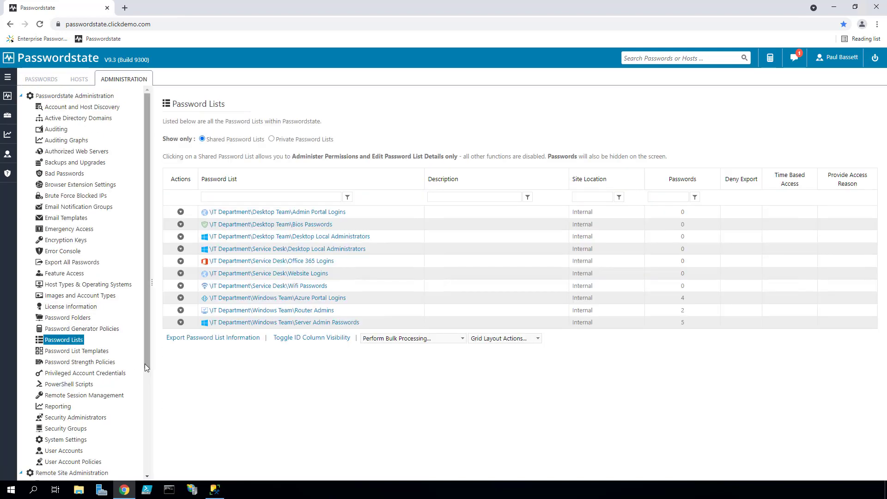
{"action": "left_click", "coordinate": [182, 276]}
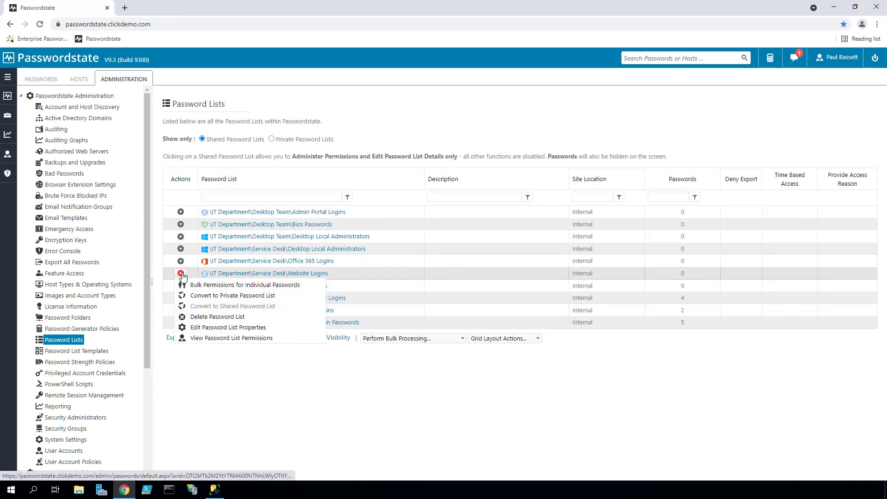
{"action": "left_click", "coordinate": [233, 338]}
{"action": "left_click", "coordinate": [560, 313]}
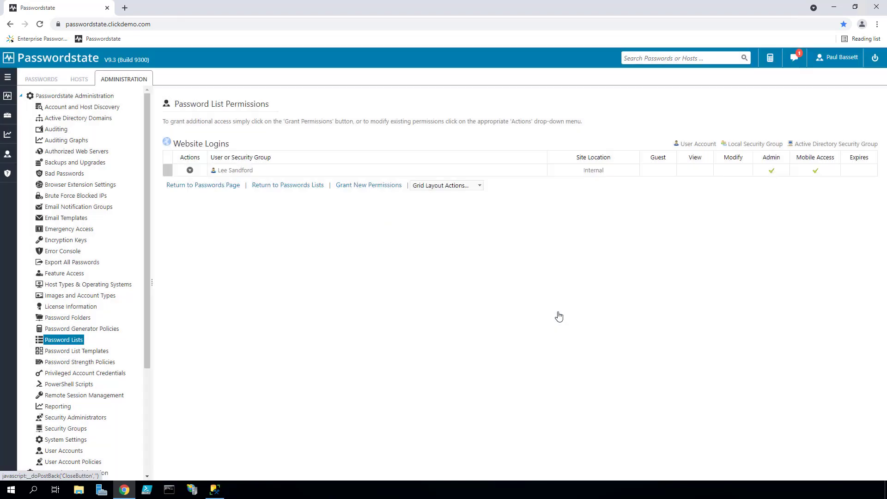
Grant the Service Desk security group Modify permissions on the Website Logins Password List and save
{"action": "left_click", "coordinate": [353, 186]}
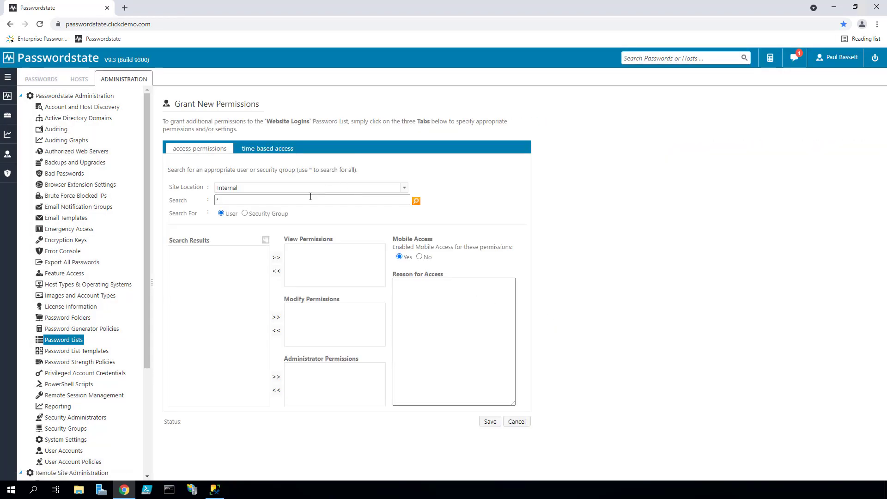
{"action": "left_click", "coordinate": [245, 213]}
{"action": "left_click", "coordinate": [415, 204]}
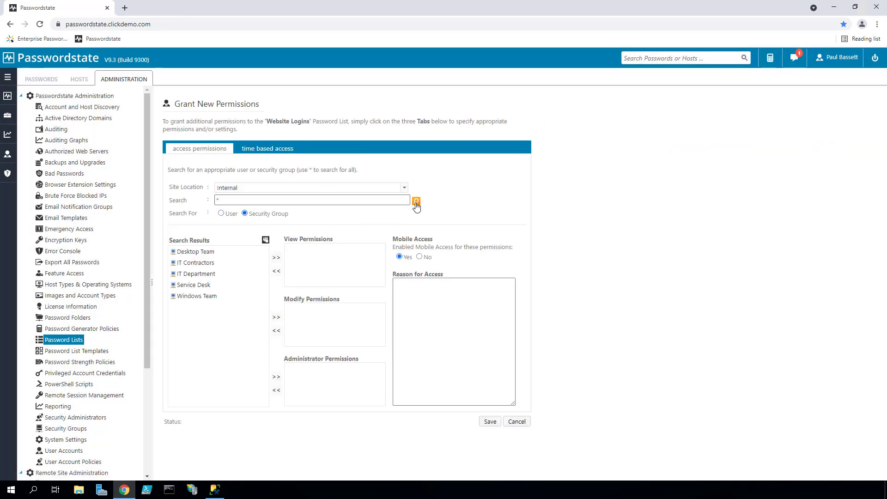
{"action": "left_click", "coordinate": [195, 286]}
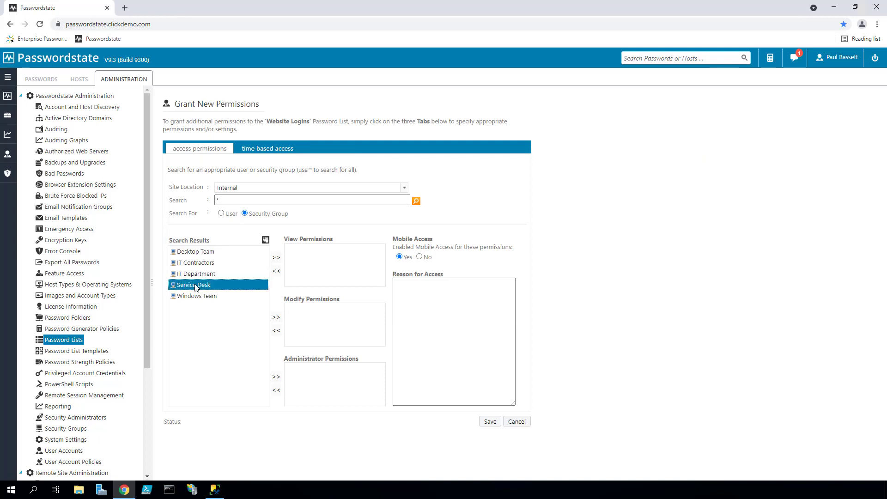
{"action": "left_click", "coordinate": [276, 317]}
{"action": "left_click", "coordinate": [482, 423]}
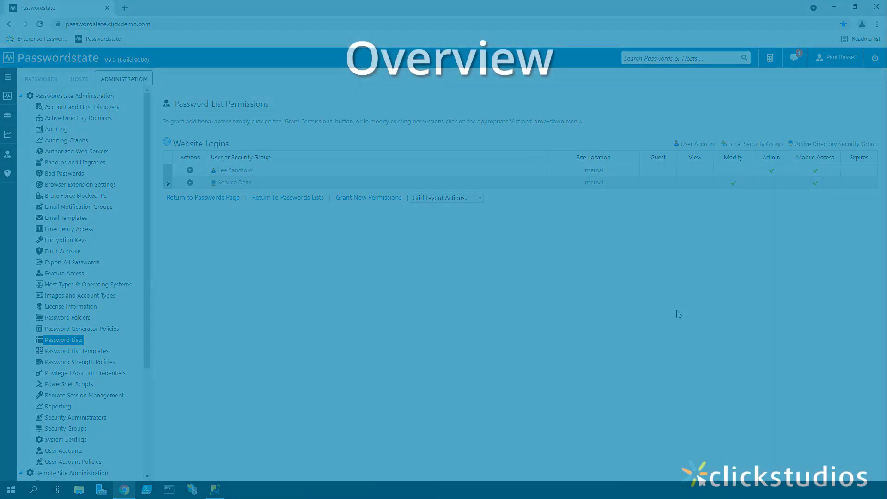